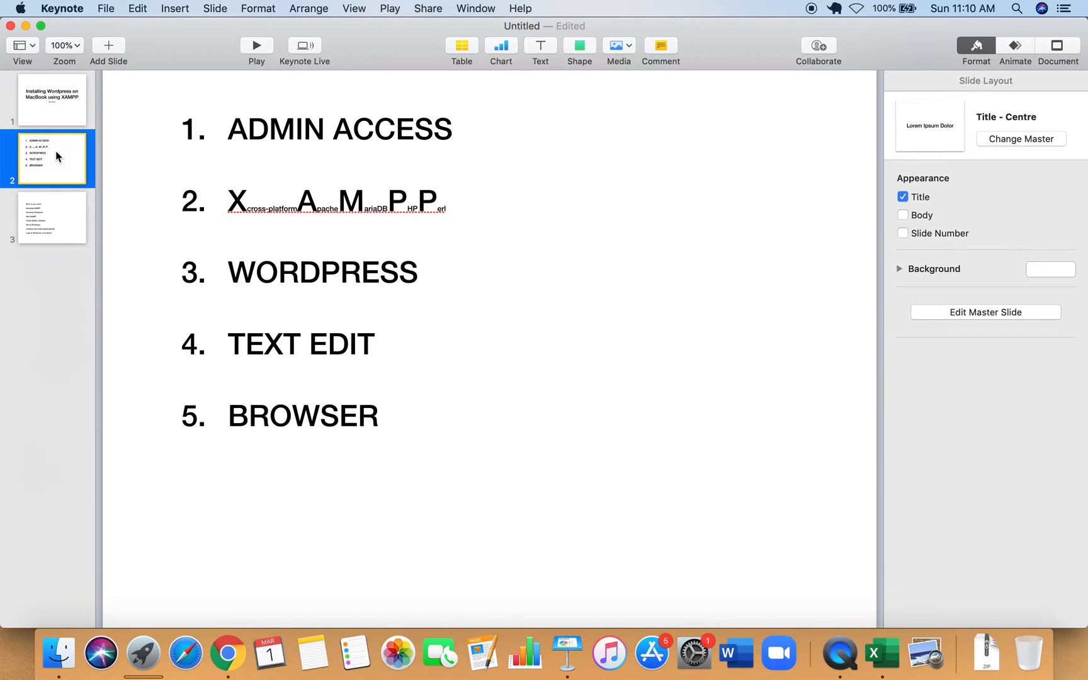
Step through the Keynote deck, ending on slide 3 with the eight installation steps.
{"action": "key", "text": "Down"}
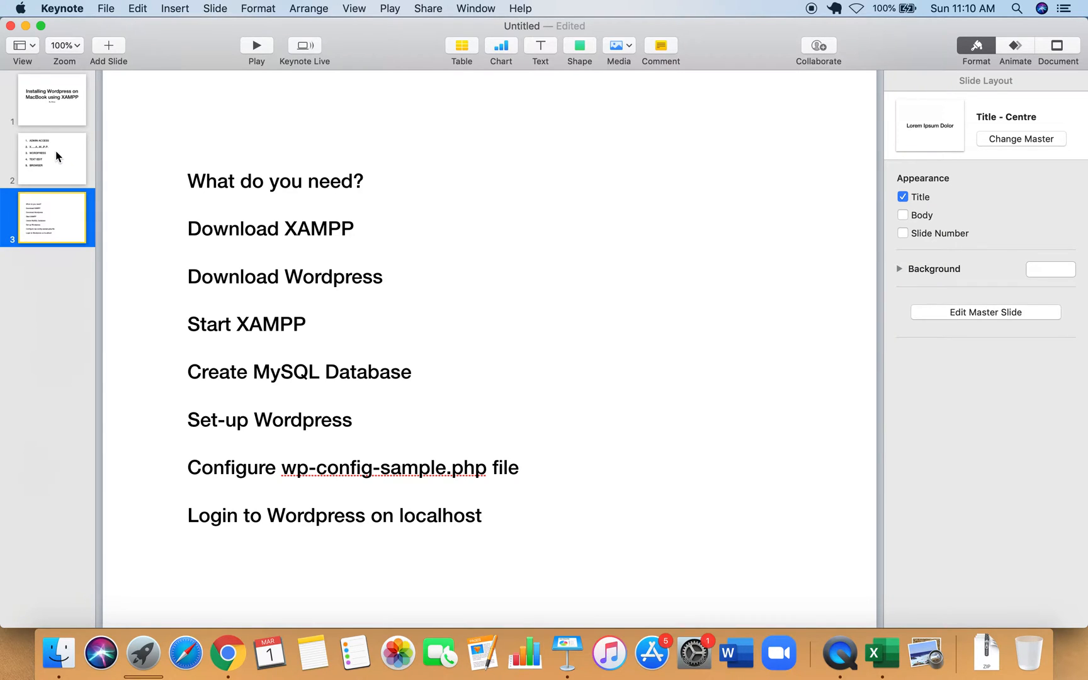
{"action": "key", "text": "Up"}
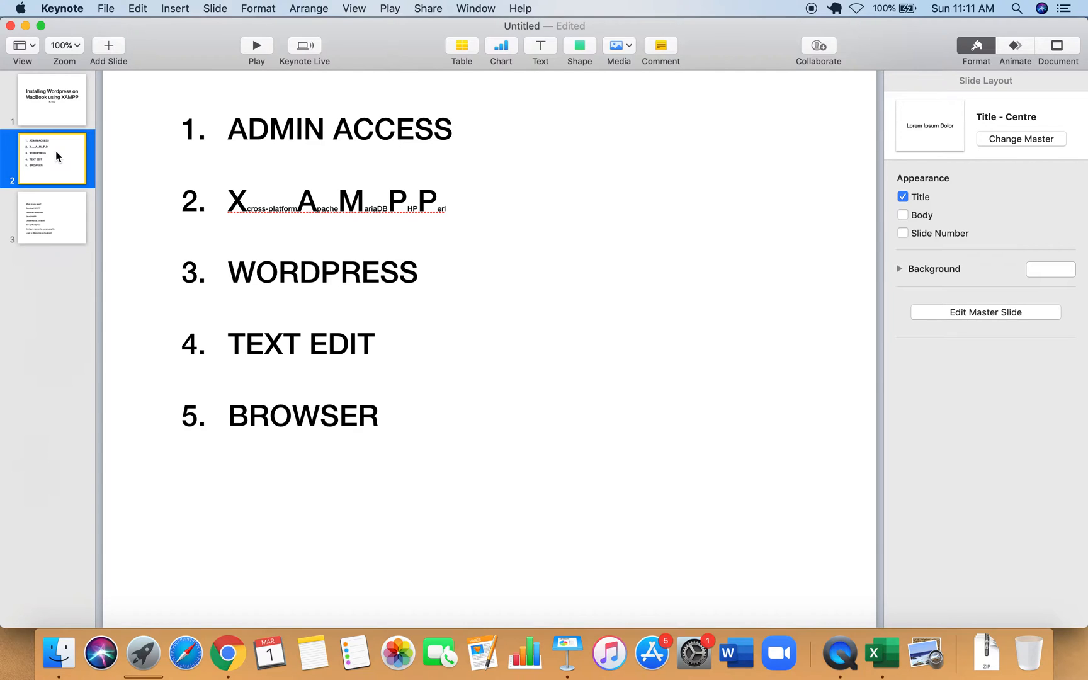
{"action": "key", "text": "Down"}
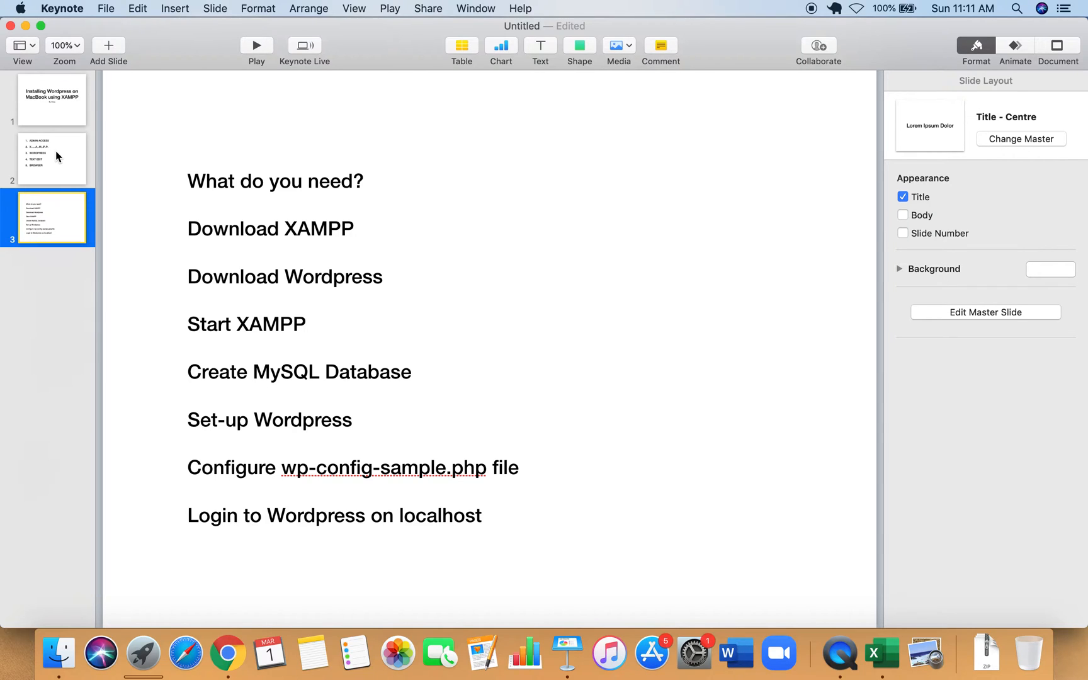
Bring Chrome forward and run the Google search for 'xampp for mac'.
{"action": "left_click", "coordinate": [228, 656]}
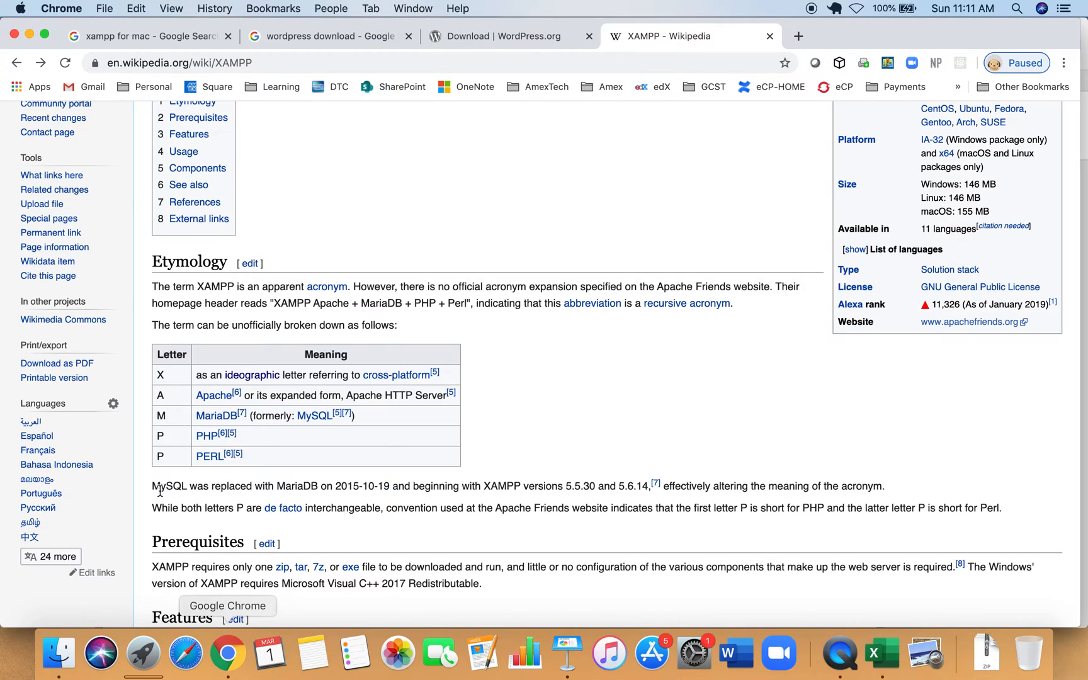
{"action": "left_click", "coordinate": [118, 36]}
{"action": "left_click", "coordinate": [260, 142]}
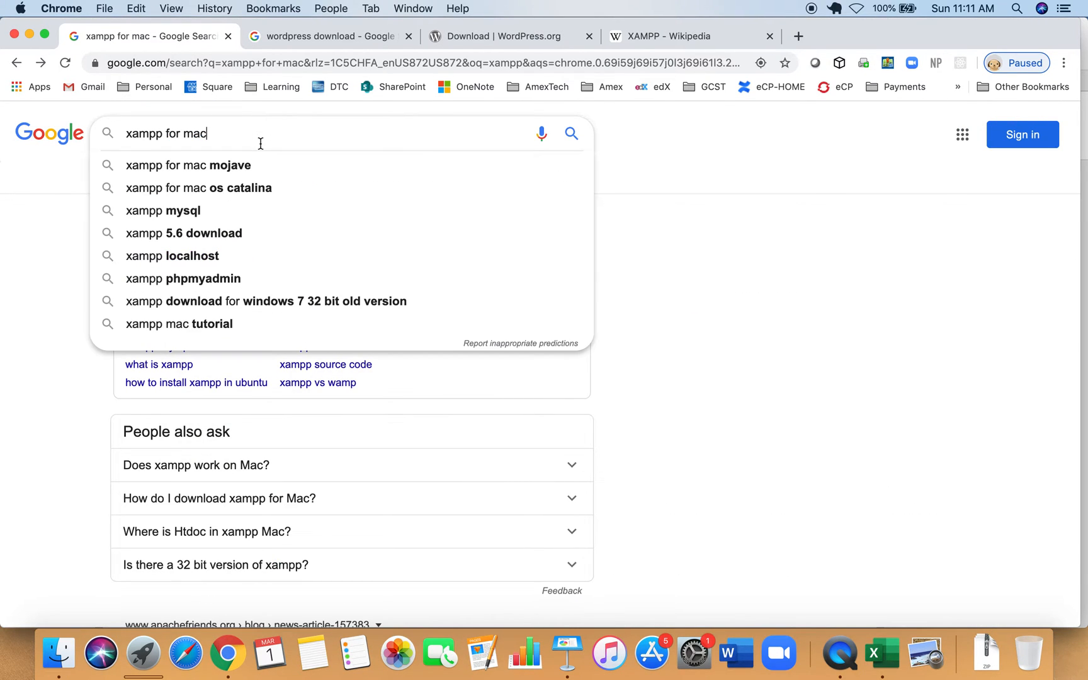
{"action": "key", "text": "Return"}
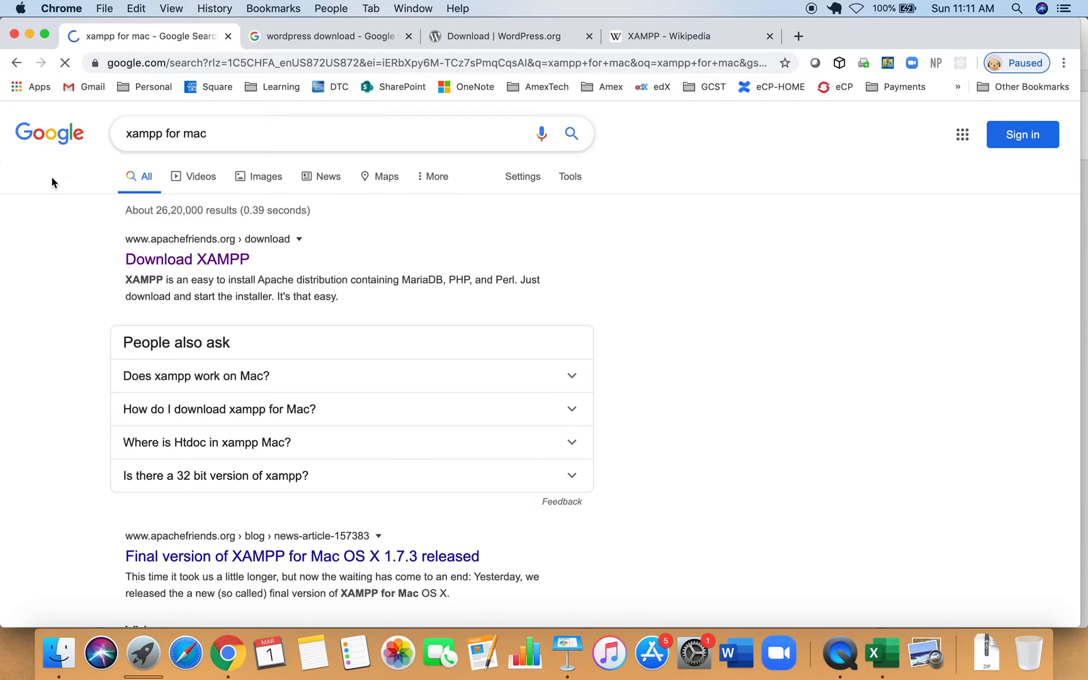
Open the Download XAMPP page on apachefriends.org and scroll to the XAMPP for OS X versions.
{"action": "left_click", "coordinate": [165, 259]}
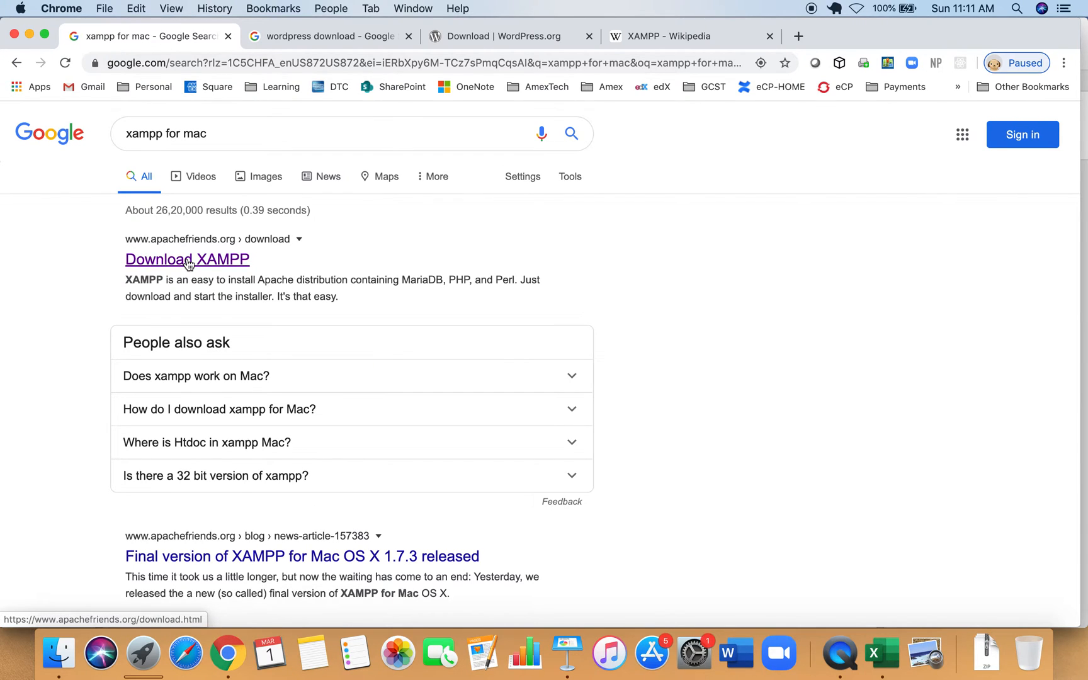
{"action": "left_click", "coordinate": [187, 260]}
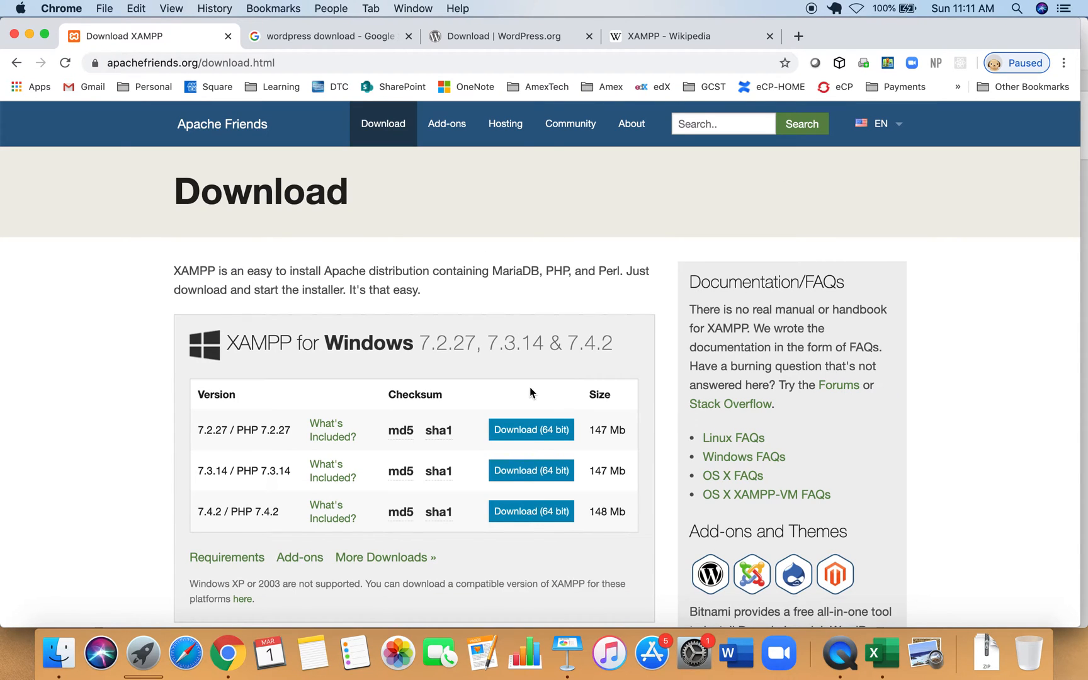
{"action": "scroll", "coordinate": [529, 387], "scroll_direction": "down", "scroll_amount": 7}
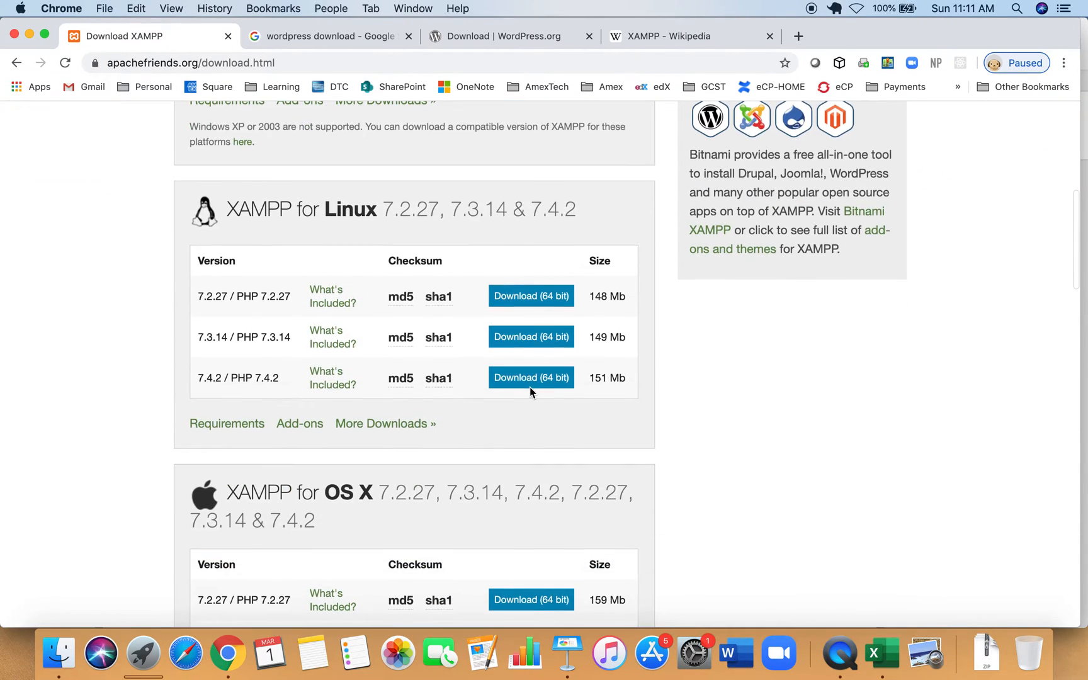
{"action": "scroll", "coordinate": [529, 386], "scroll_direction": "down", "scroll_amount": 5}
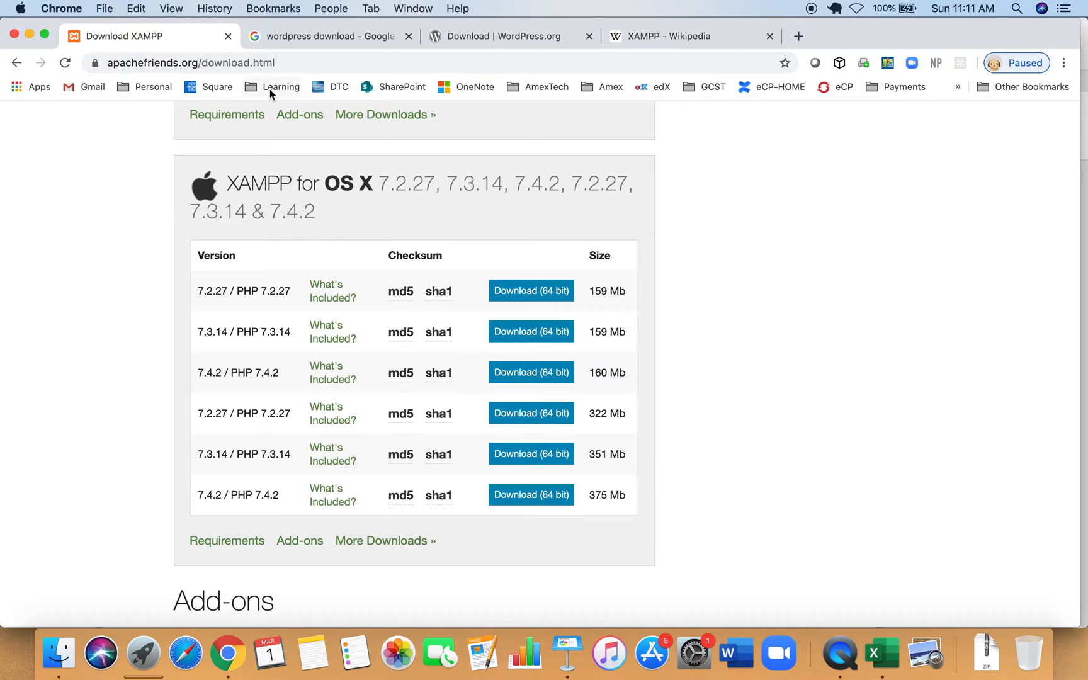
{"action": "left_click", "coordinate": [347, 37]}
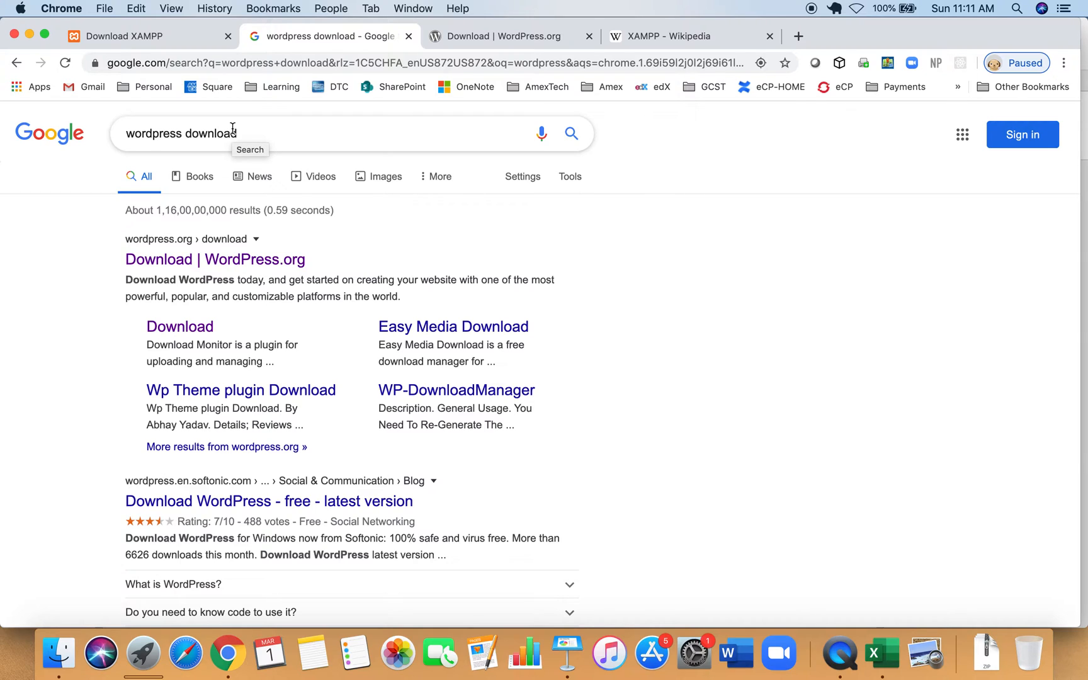
Open the Download | WordPress.org result showing the Download WordPress 5.3.2 button.
{"action": "left_click", "coordinate": [198, 270]}
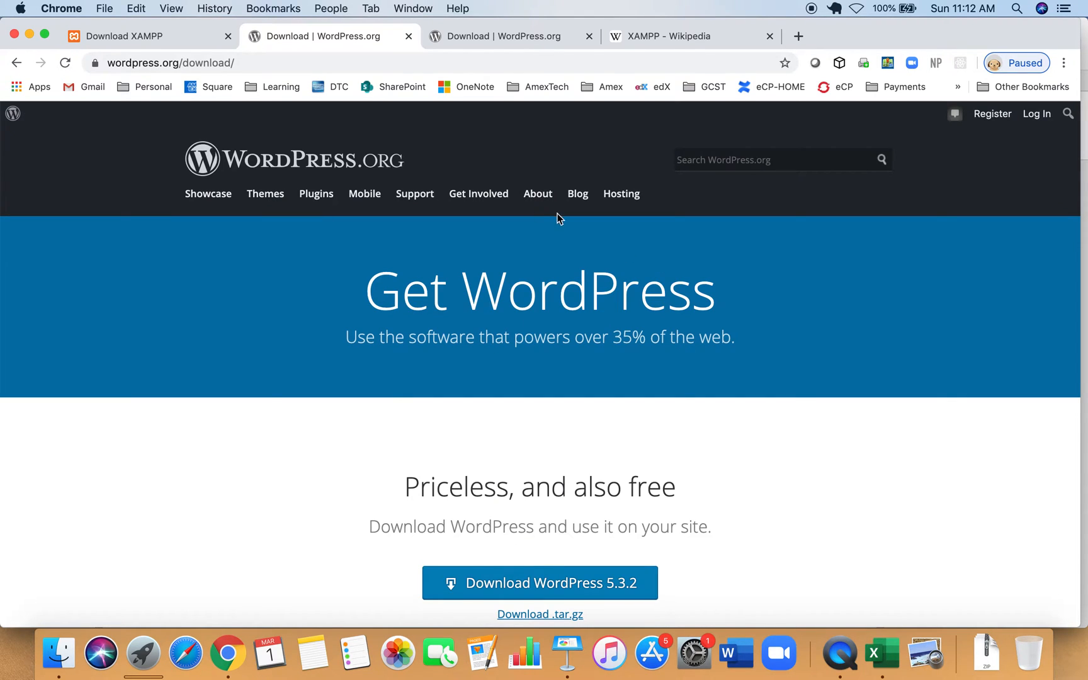
{"action": "scroll", "coordinate": [715, 498], "scroll_direction": "down", "scroll_amount": 3}
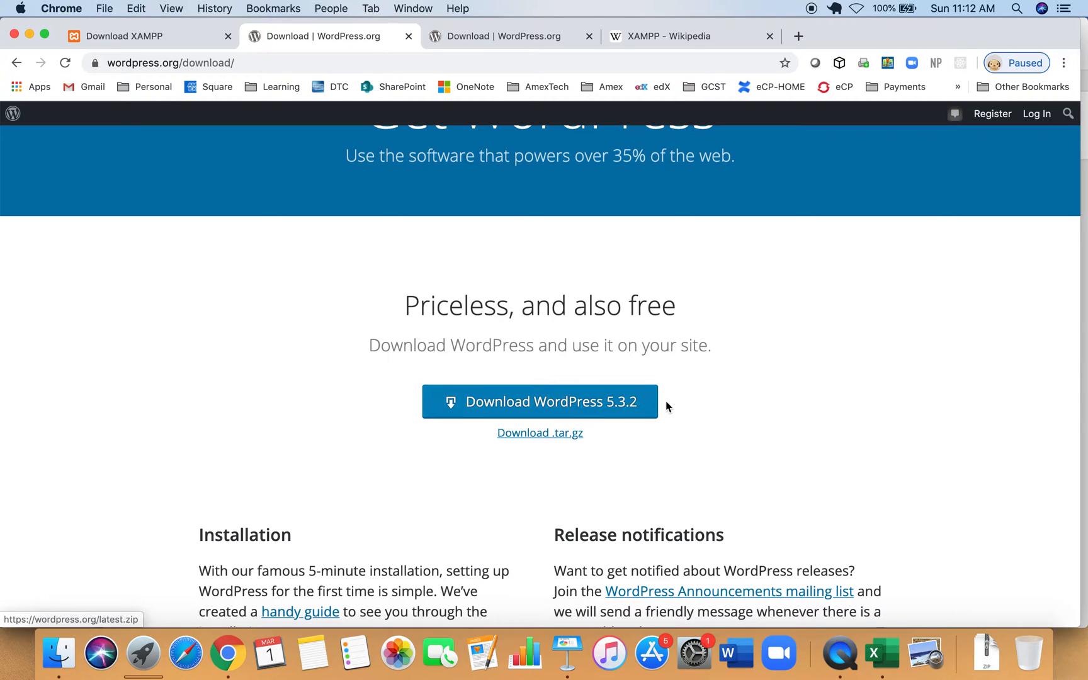
{"action": "scroll", "coordinate": [544, 286], "scroll_direction": "up", "scroll_amount": 3}
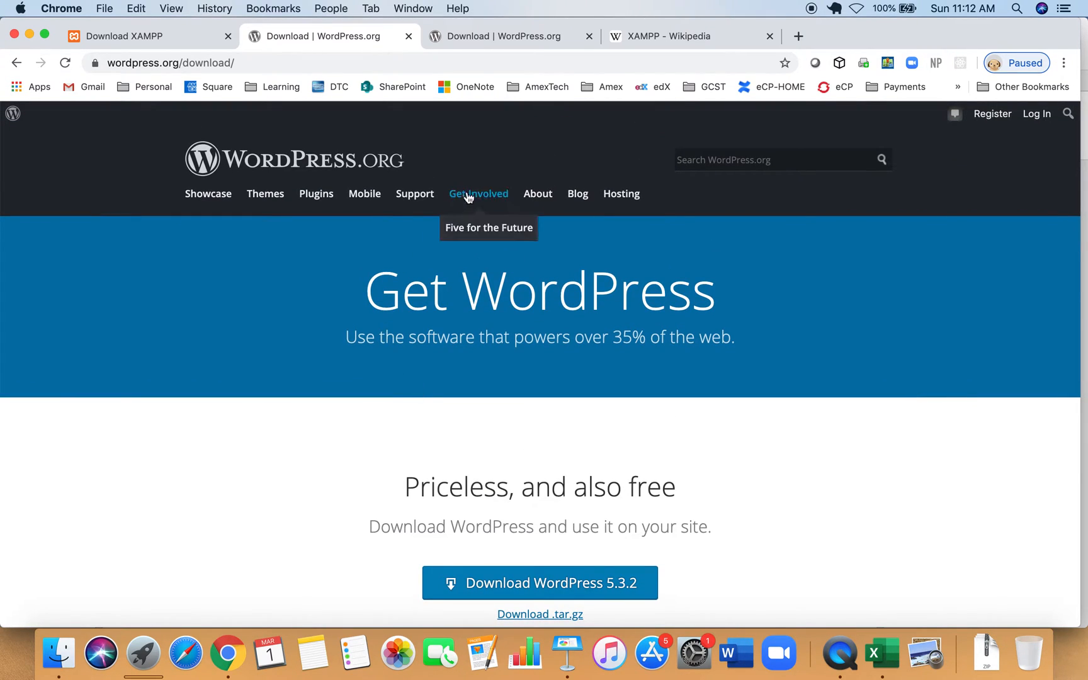
{"action": "mouse_move", "coordinate": [420, 199]}
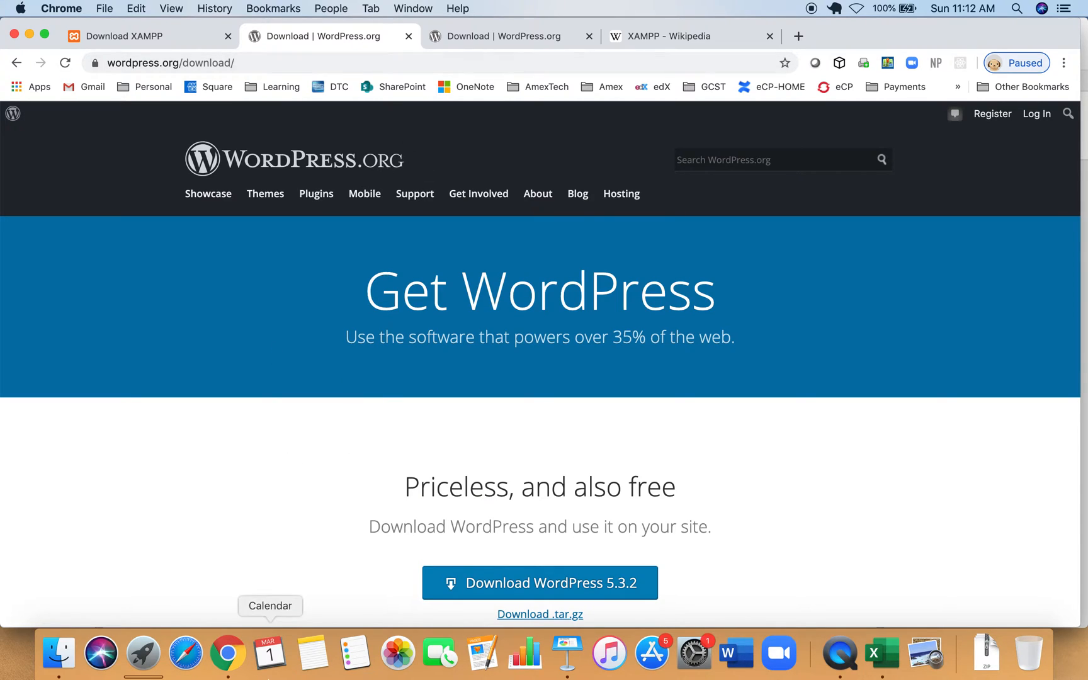
{"action": "left_click", "coordinate": [72, 659]}
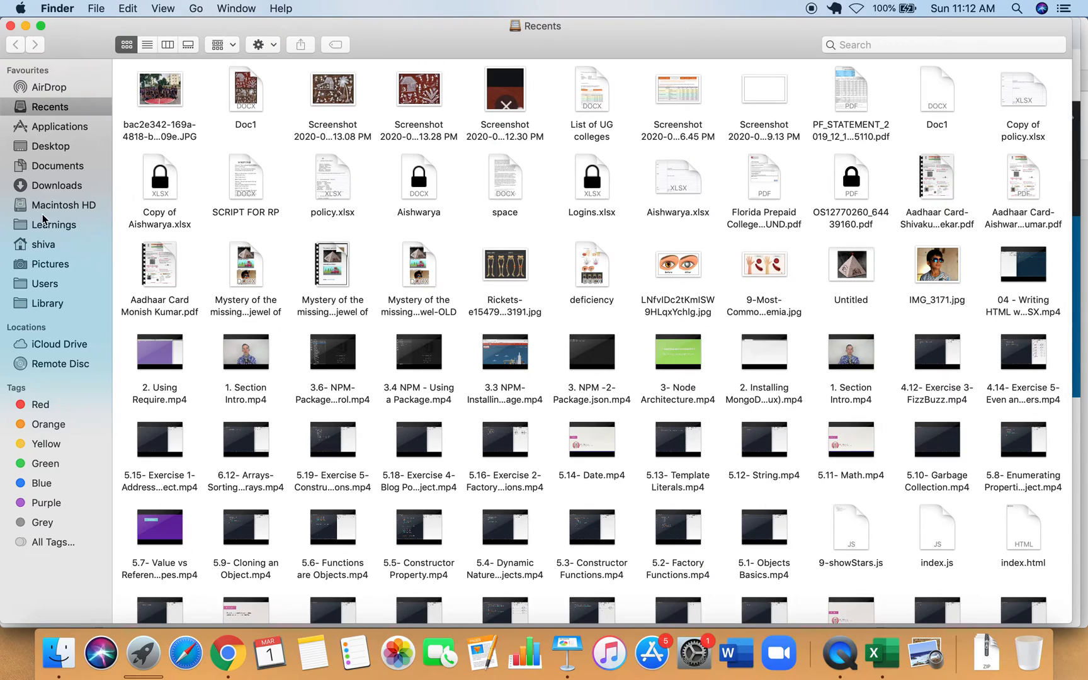
Show Downloads and preview wordpress-5.3.2.zip and xampp-osx-7.4.2-0-vm.dmg.
{"action": "left_click", "coordinate": [45, 187]}
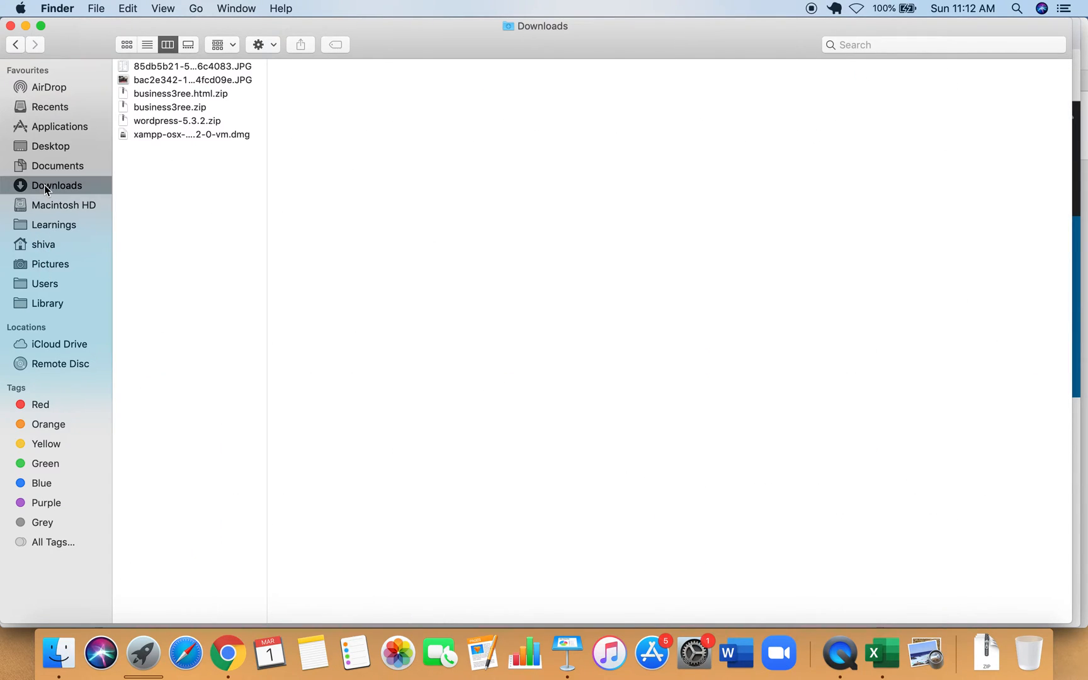
{"action": "left_click", "coordinate": [171, 110]}
{"action": "left_click", "coordinate": [160, 122]}
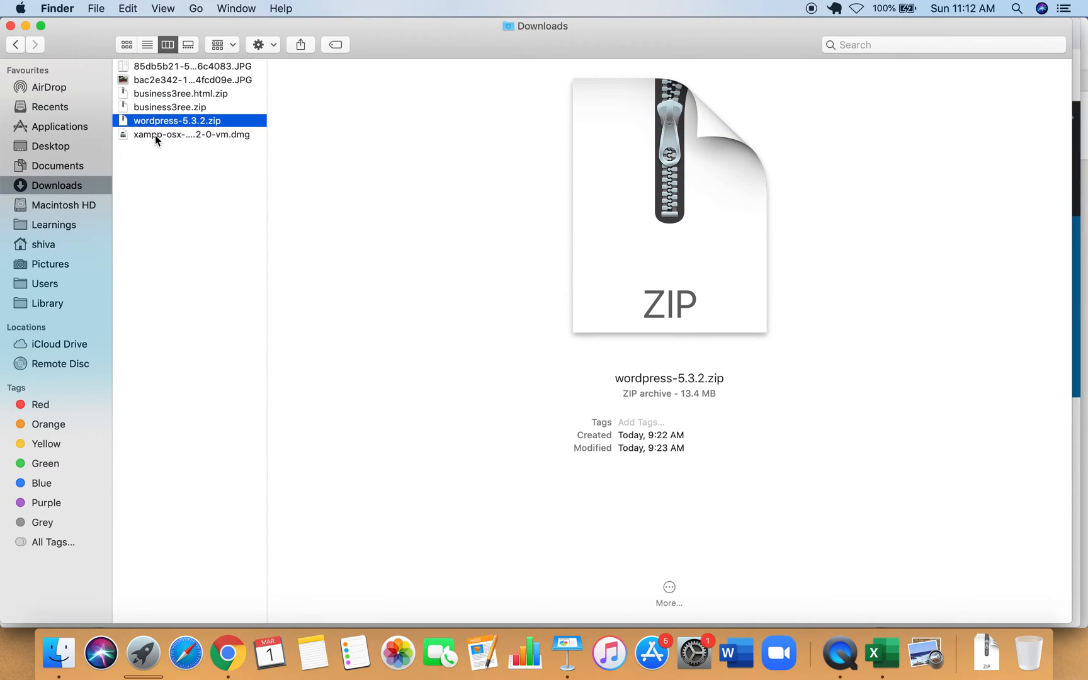
{"action": "left_click", "coordinate": [155, 135]}
{"action": "left_click", "coordinate": [161, 122]}
{"action": "left_click", "coordinate": [159, 138]}
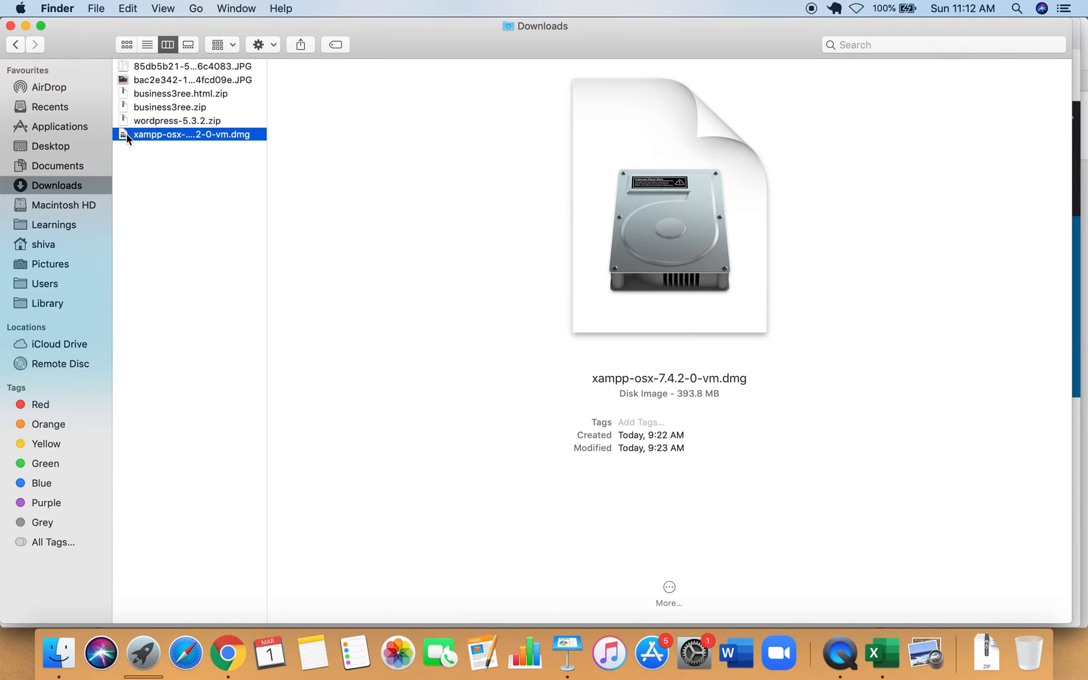
Mount the XAMPP disk image, drag XAMPP into Applications, and close the installer window.
{"action": "double_click", "coordinate": [127, 138]}
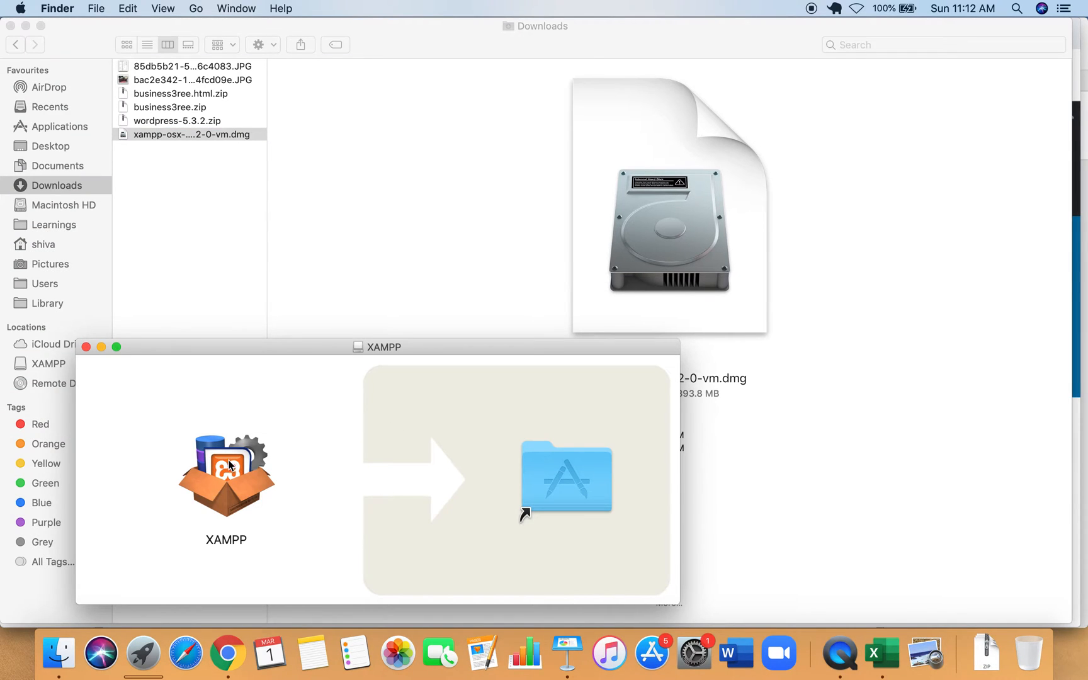
{"action": "left_click", "coordinate": [223, 466]}
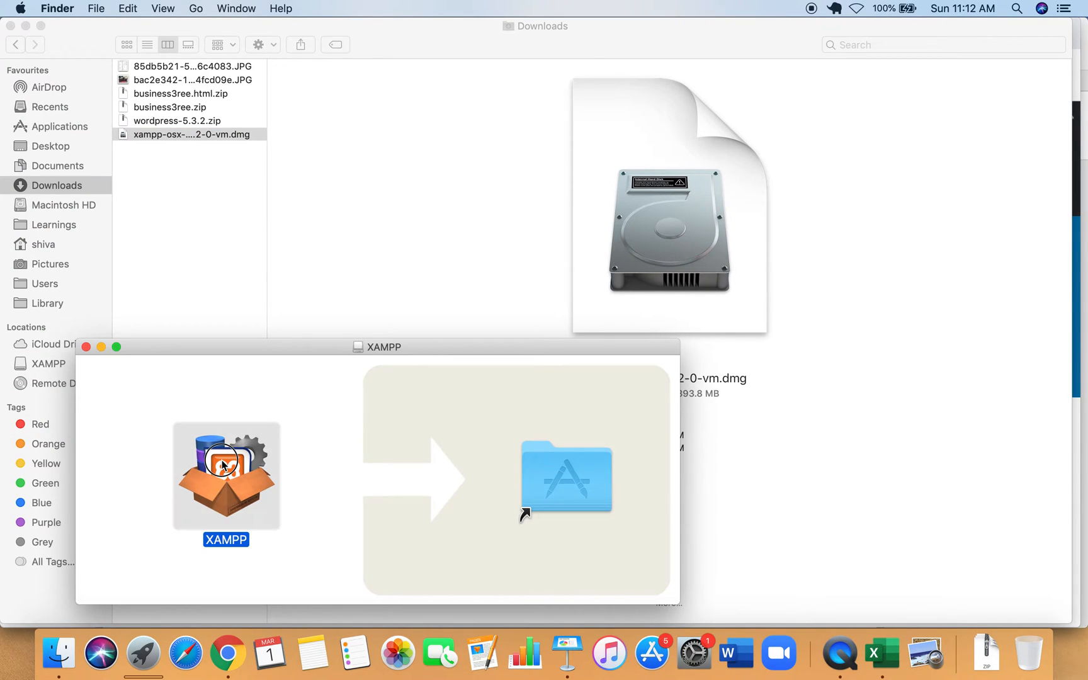
{"action": "key", "text": "space"}
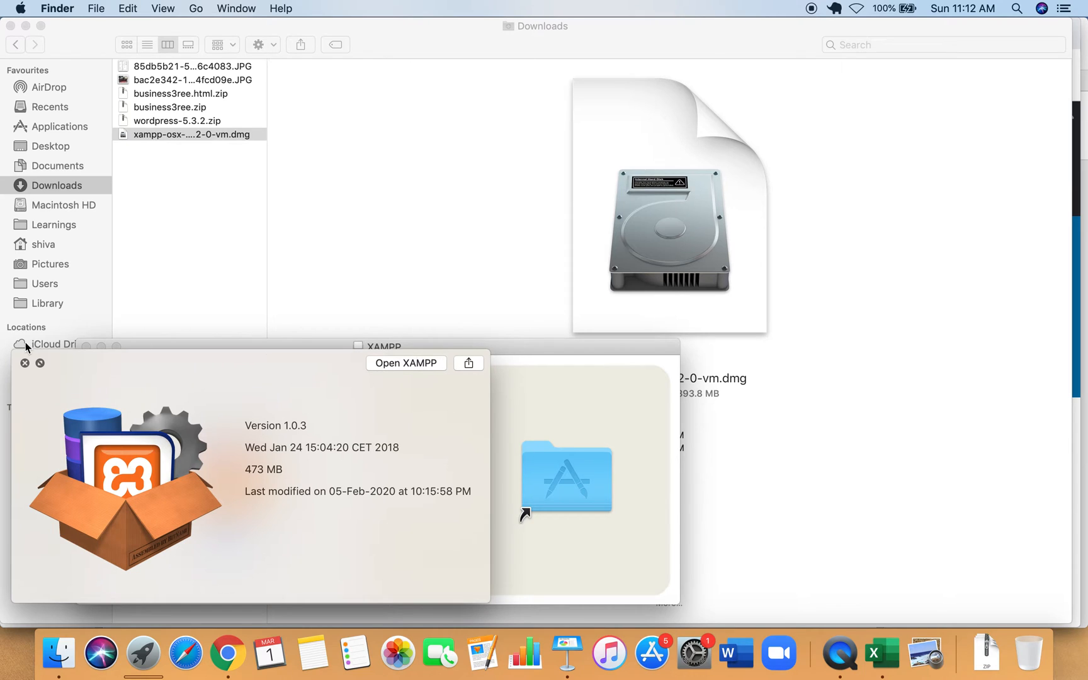
{"action": "left_click", "coordinate": [25, 363]}
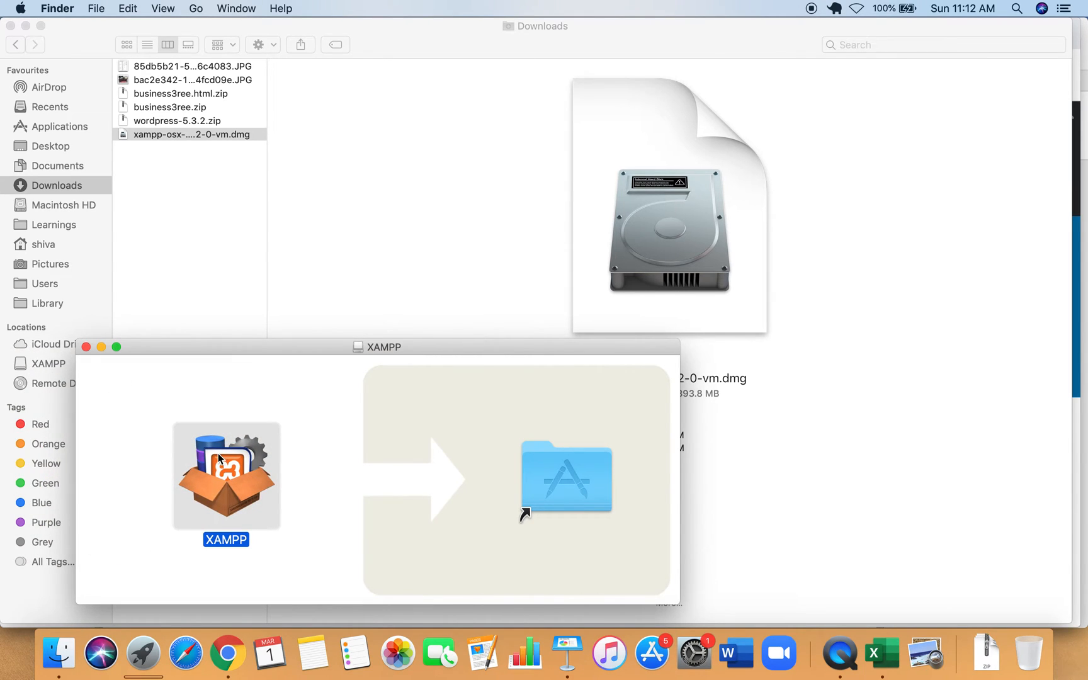
{"action": "key", "text": "space"}
{"action": "key", "text": "space"}
{"action": "left_click_drag", "start_coordinate": [227, 479], "coordinate": [592, 485]}
{"action": "left_click", "coordinate": [86, 347]}
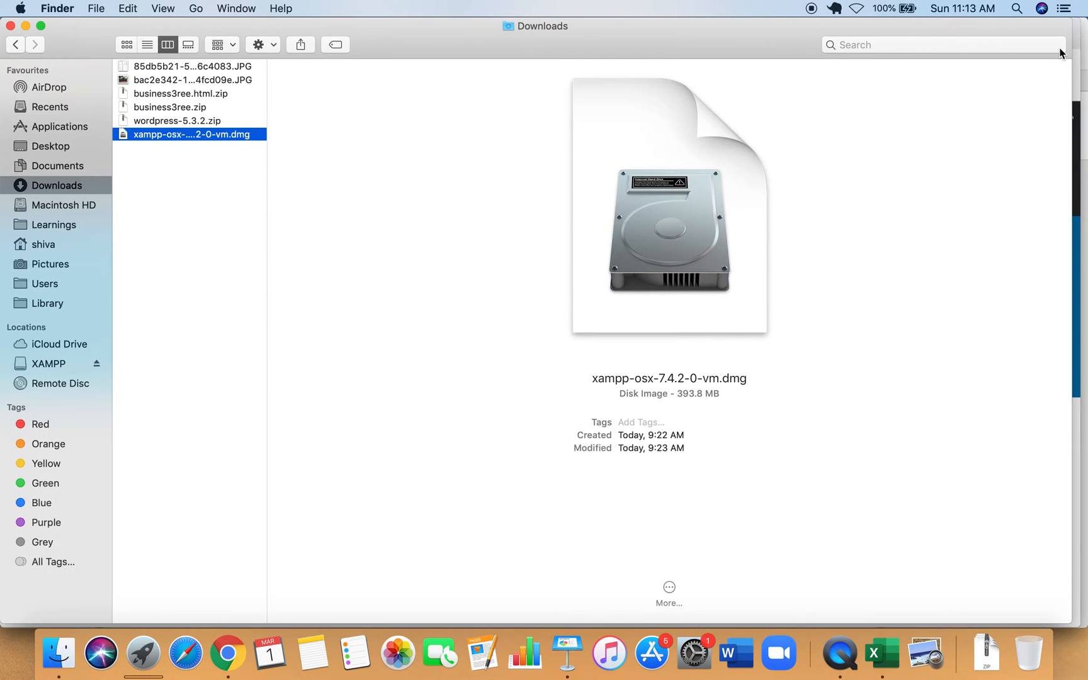
Launch XAMPP from a Spotlight search for 'xa' and approve opening the downloaded app.
{"action": "left_click", "coordinate": [1016, 8]}
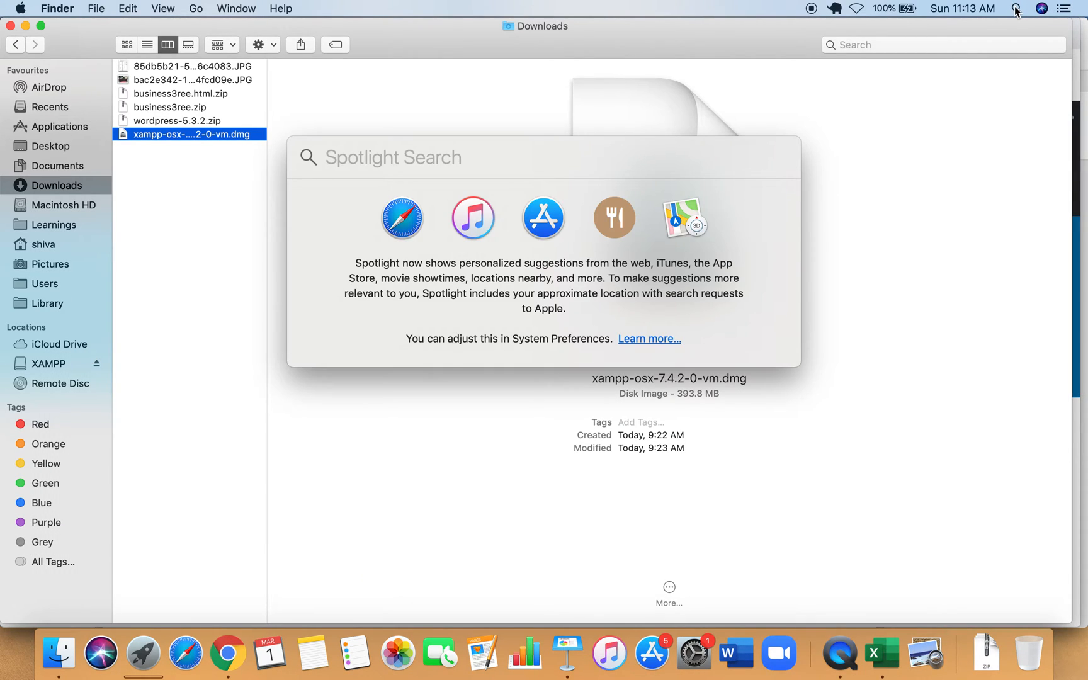
{"action": "type", "text": "xa"}
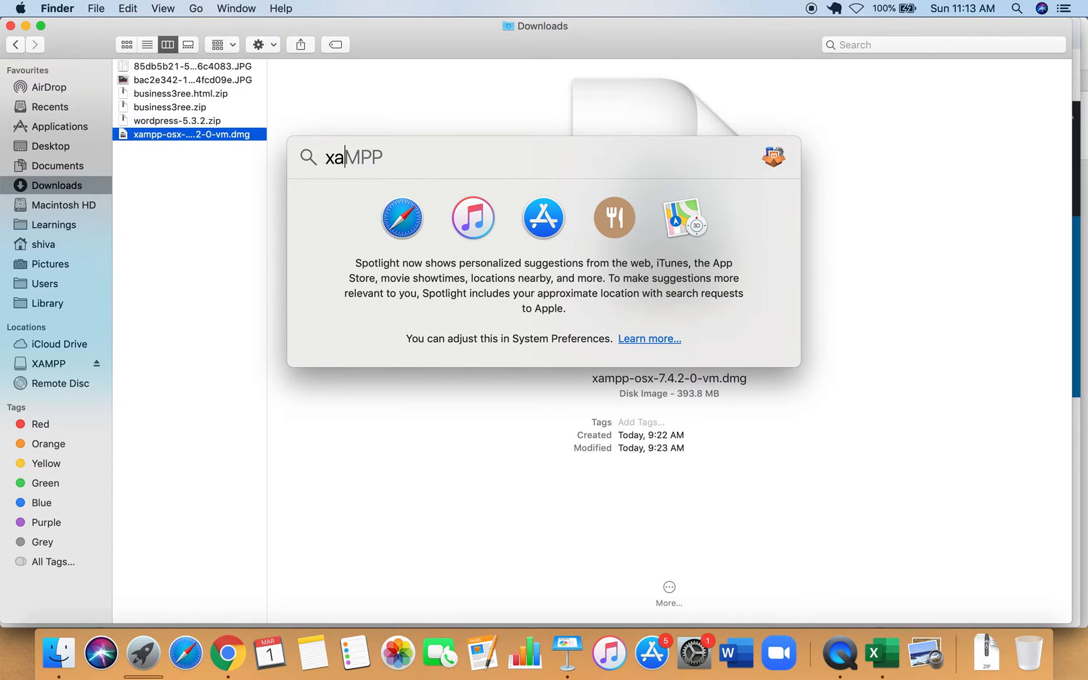
{"action": "left_click", "coordinate": [358, 200]}
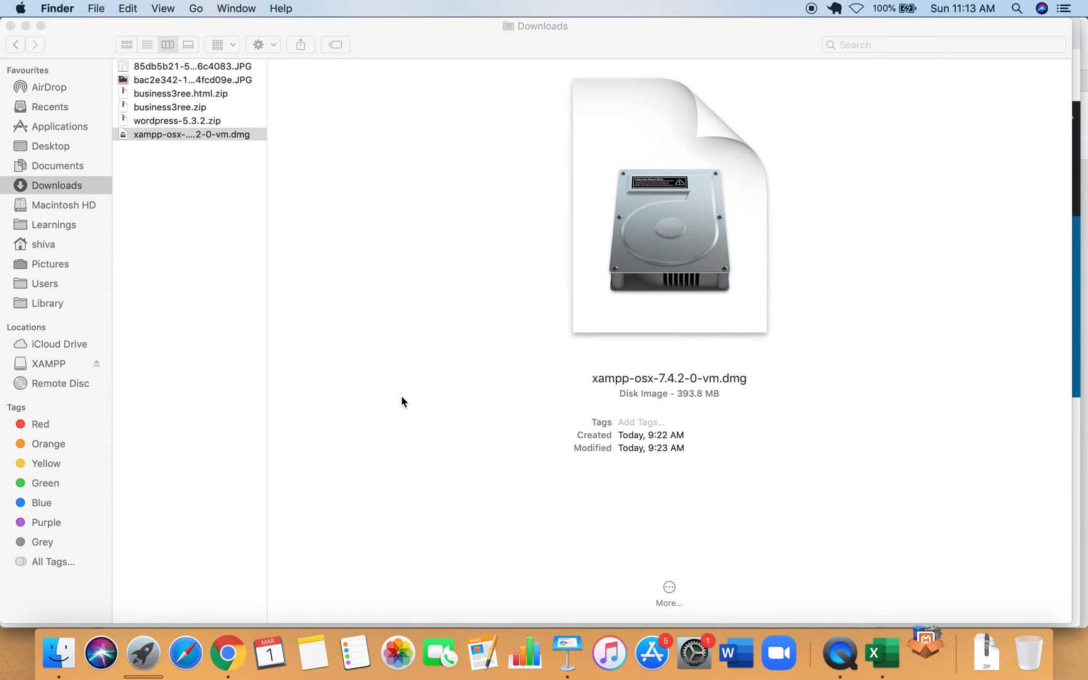
{"action": "left_click", "coordinate": [682, 243]}
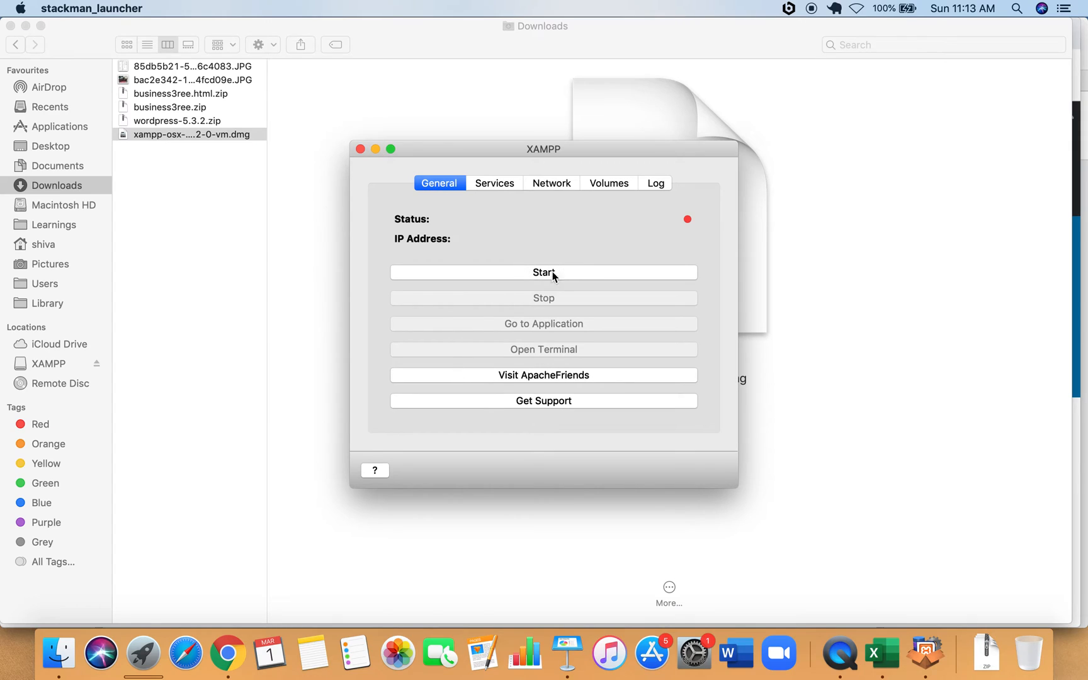
Start the XAMPP stack, look over Services, Network and Volumes, and confirm IP 192.168.64.2.
{"action": "left_click", "coordinate": [549, 275]}
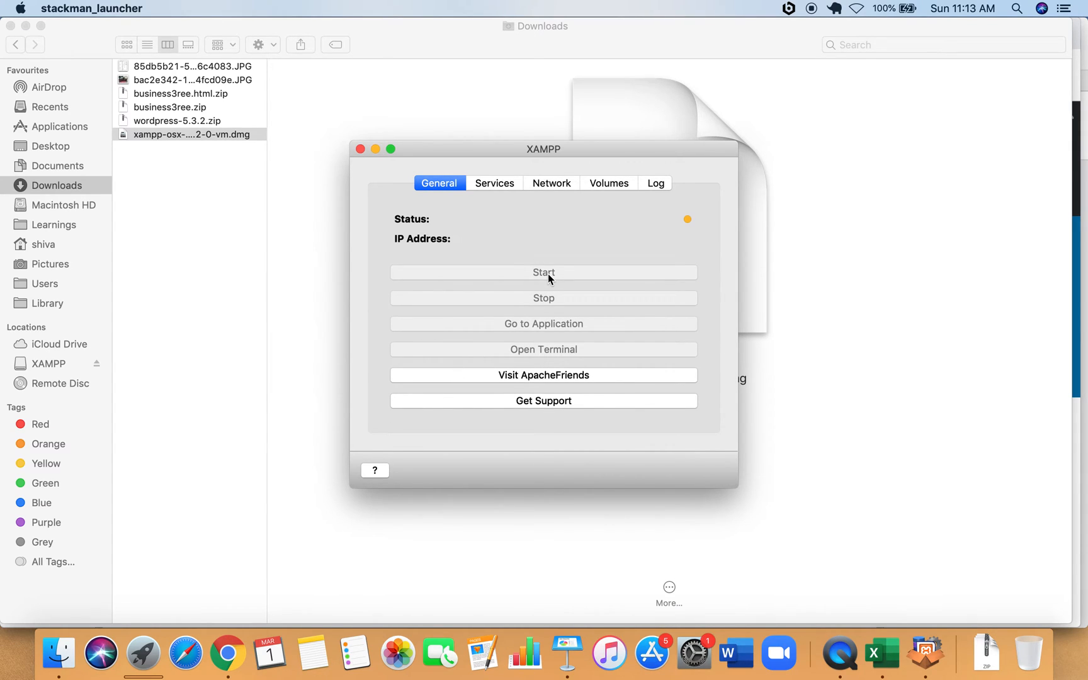
{"action": "left_click", "coordinate": [496, 183]}
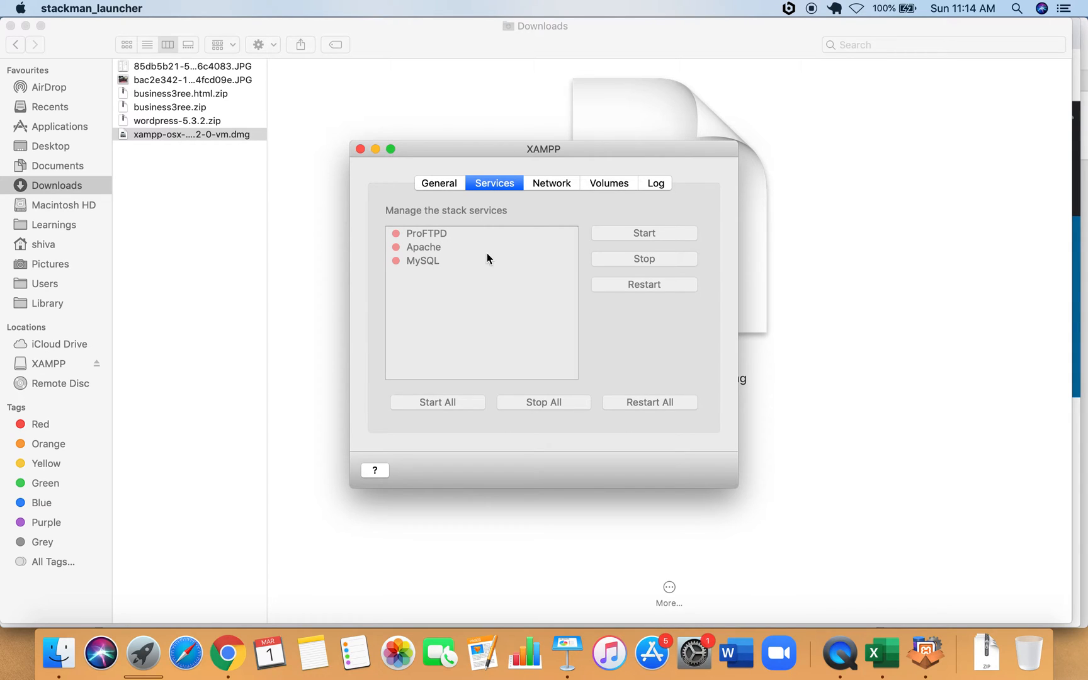
{"action": "left_click", "coordinate": [567, 184]}
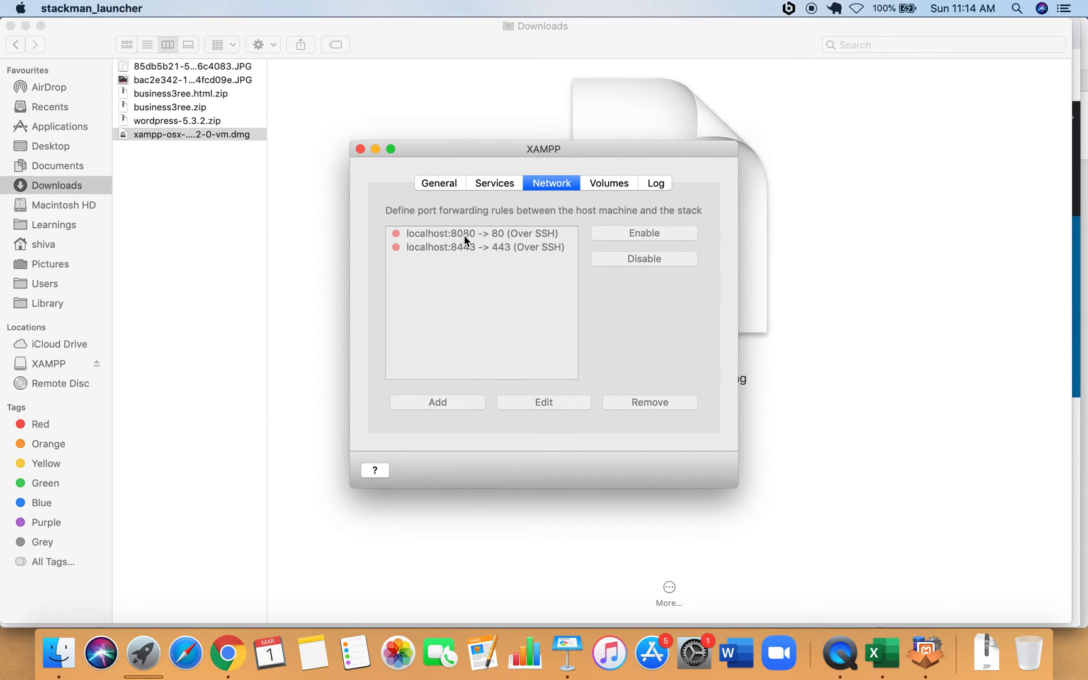
{"action": "left_click", "coordinate": [614, 184]}
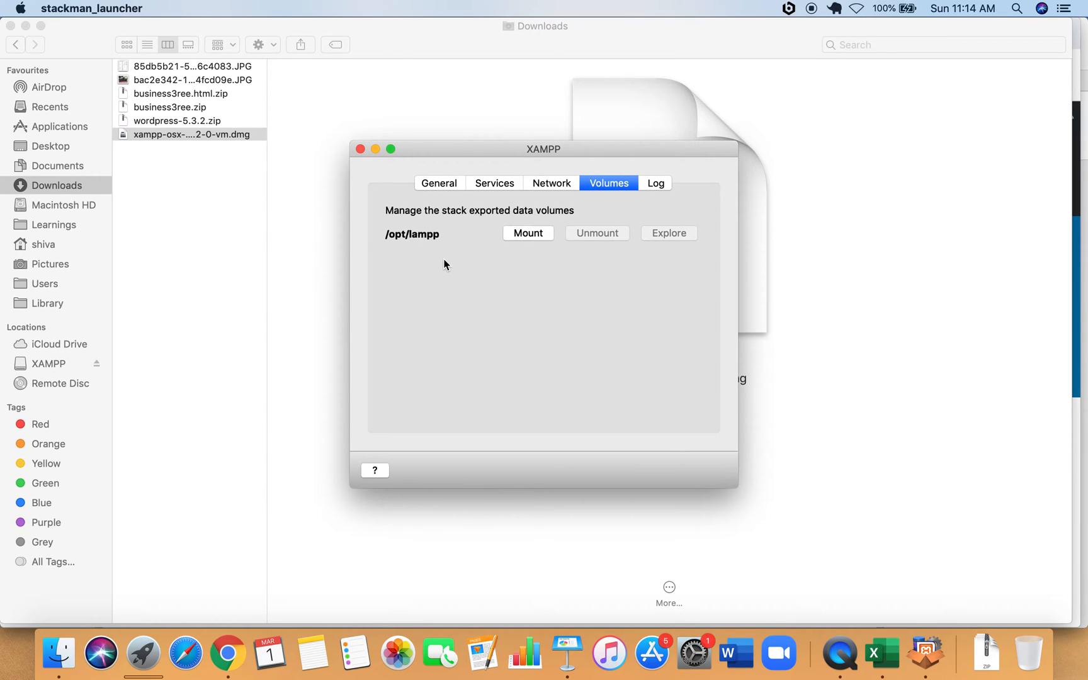
{"action": "left_click", "coordinate": [429, 182]}
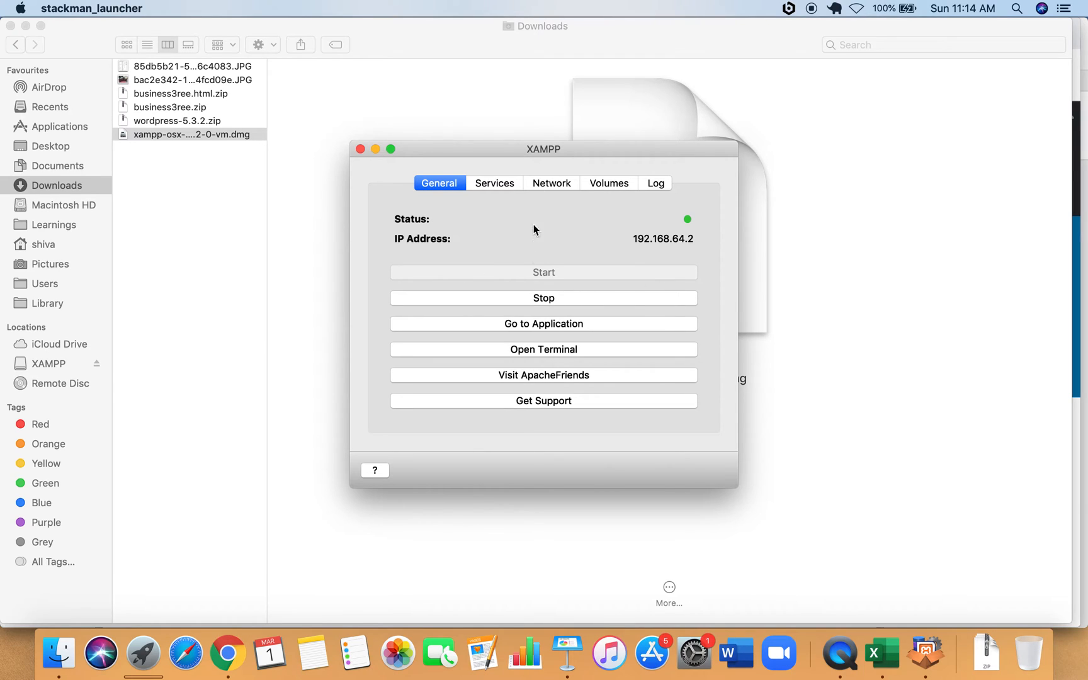
Start all stack services and enable the localhost:8080 -> 80 forwarding rule.
{"action": "left_click", "coordinate": [496, 184]}
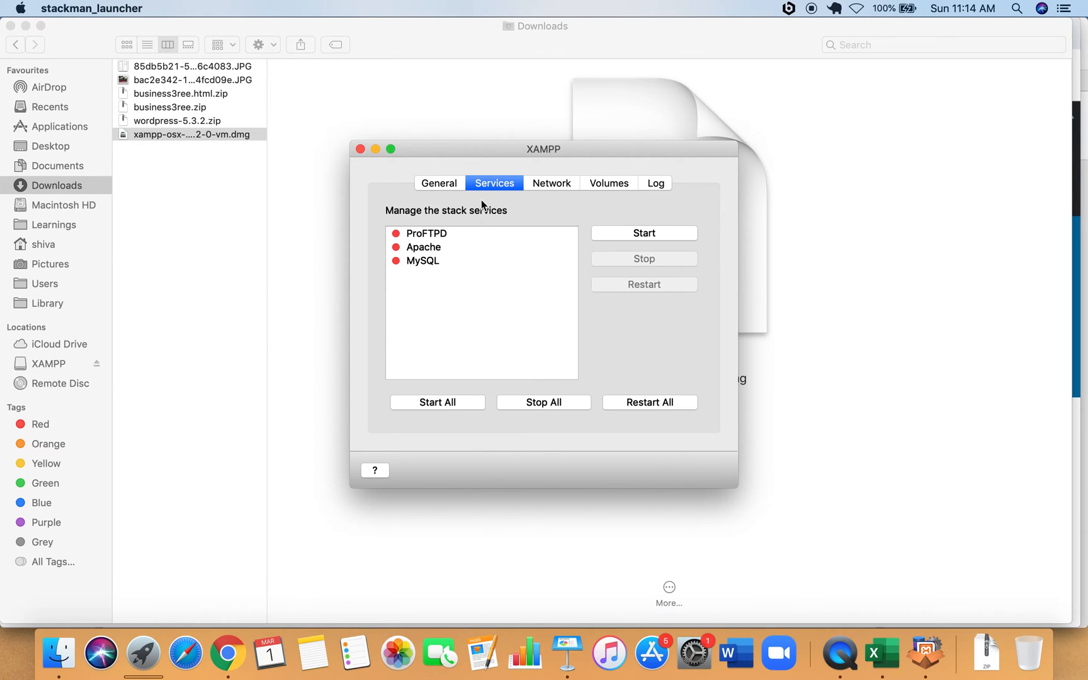
{"action": "left_click", "coordinate": [420, 403]}
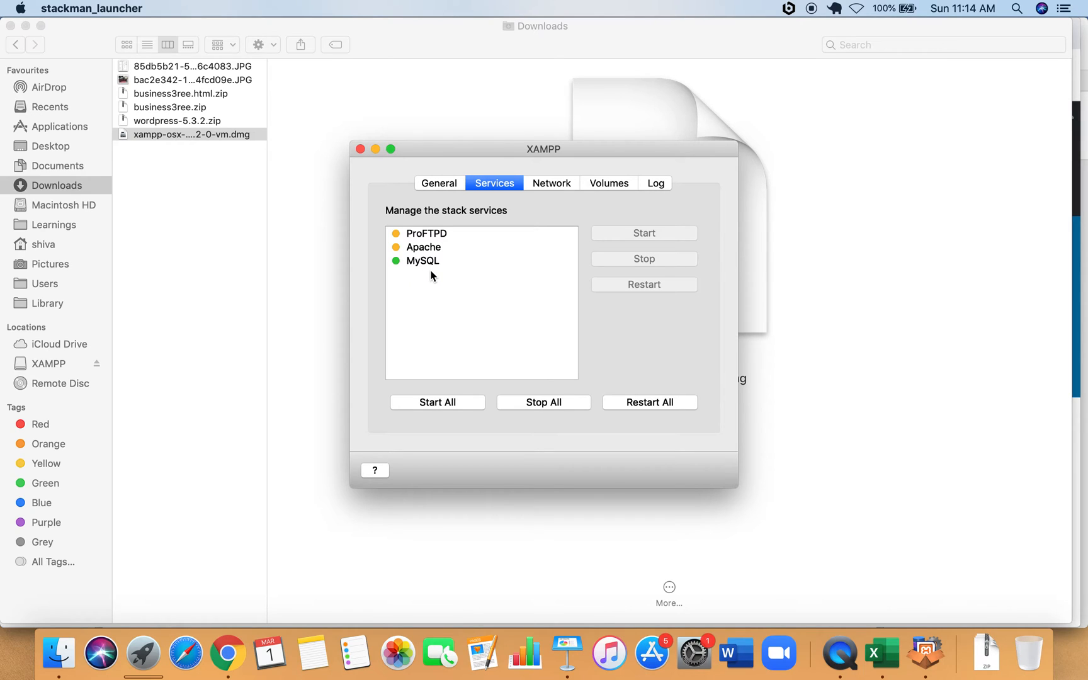
{"action": "left_click", "coordinate": [561, 189]}
{"action": "left_click", "coordinate": [536, 235]}
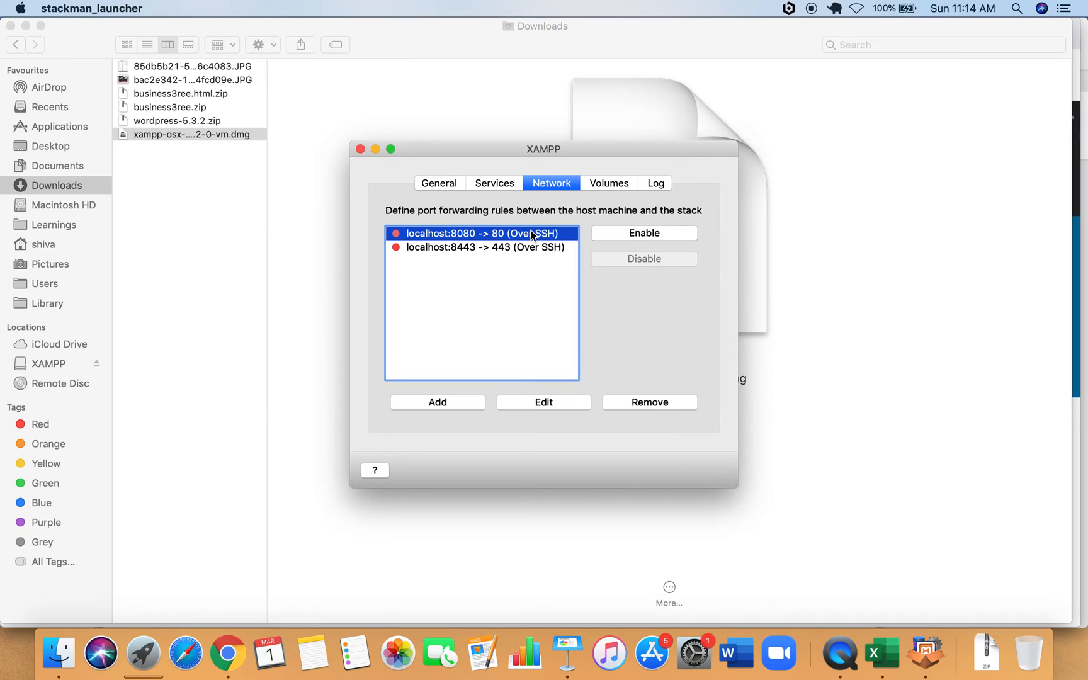
{"action": "left_click", "coordinate": [664, 237]}
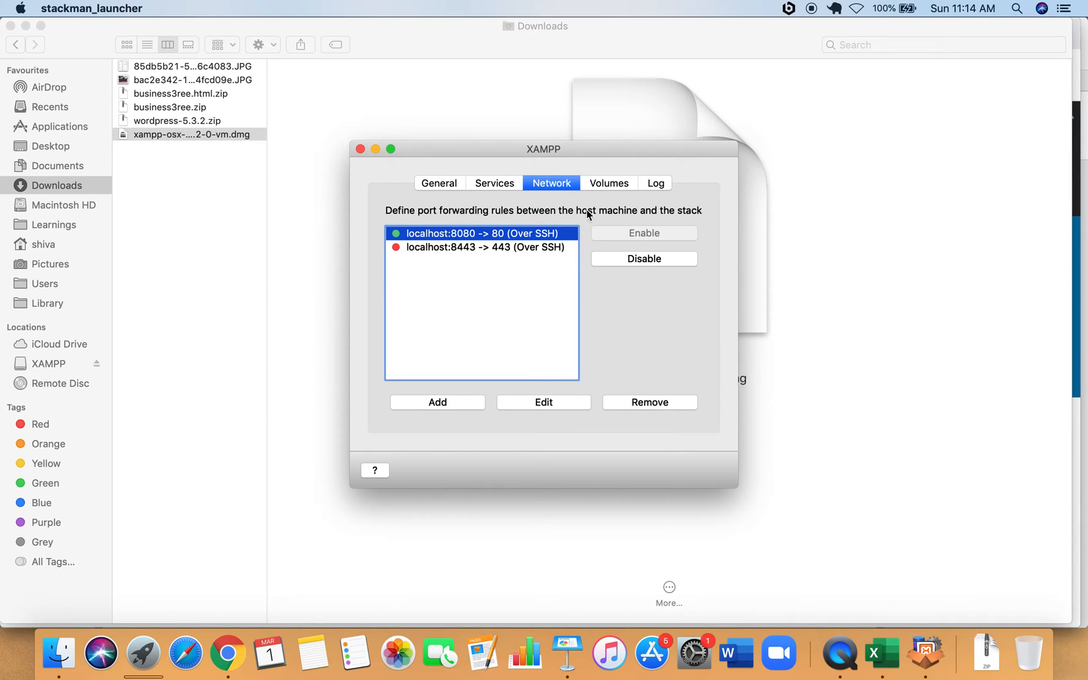
Mount the /opt/lampp volume and minimize the XAMPP window.
{"action": "left_click", "coordinate": [616, 184]}
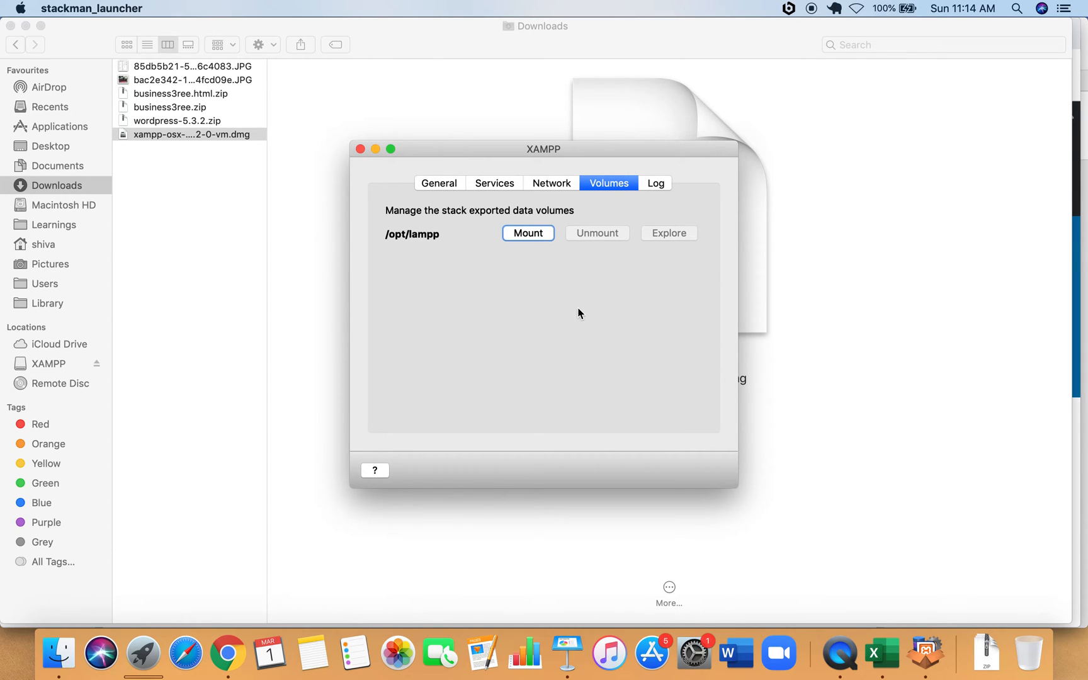
{"action": "left_click", "coordinate": [527, 234]}
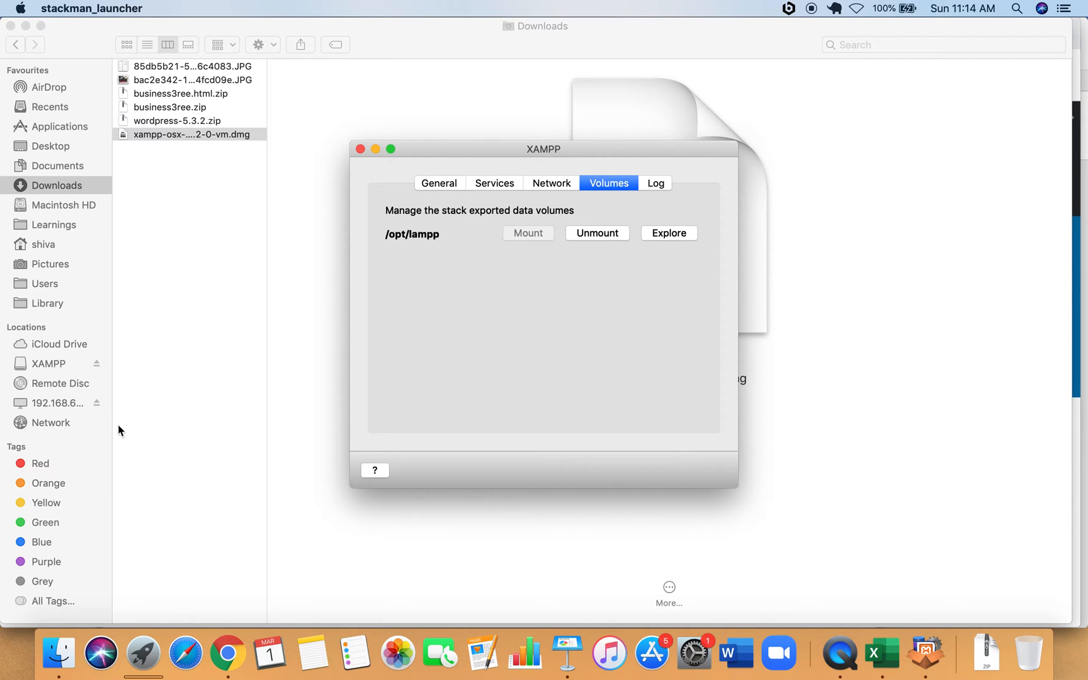
{"action": "left_click", "coordinate": [376, 149]}
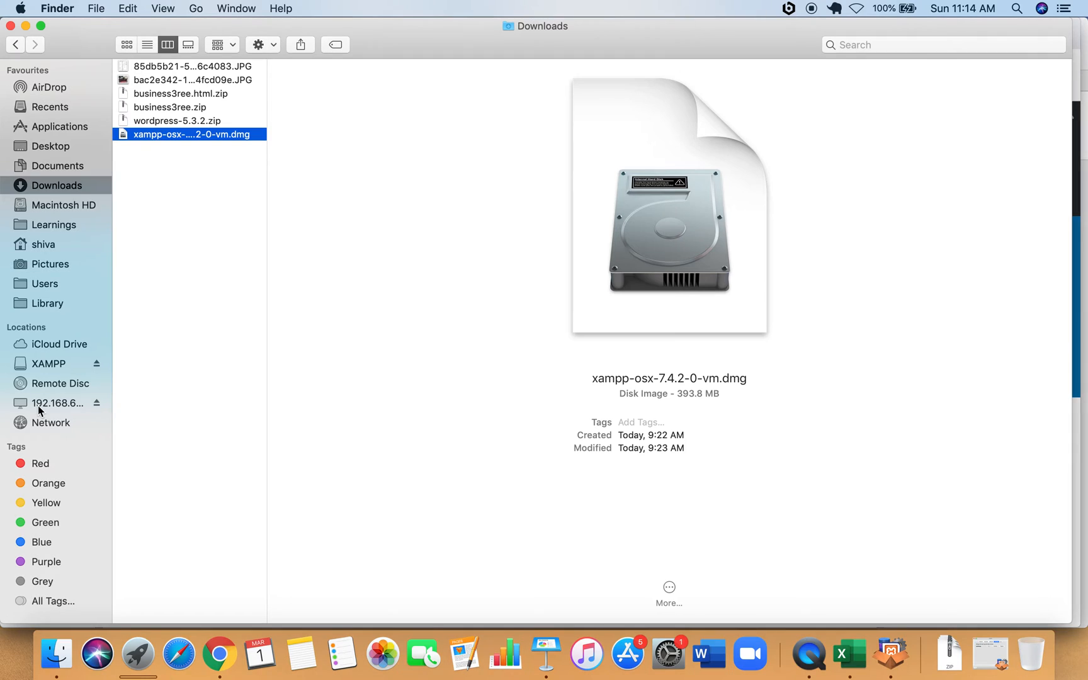
Browse the 192.168.64.2 share into lampp/htdocs, peeking into the mysite folder.
{"action": "left_click", "coordinate": [37, 405]}
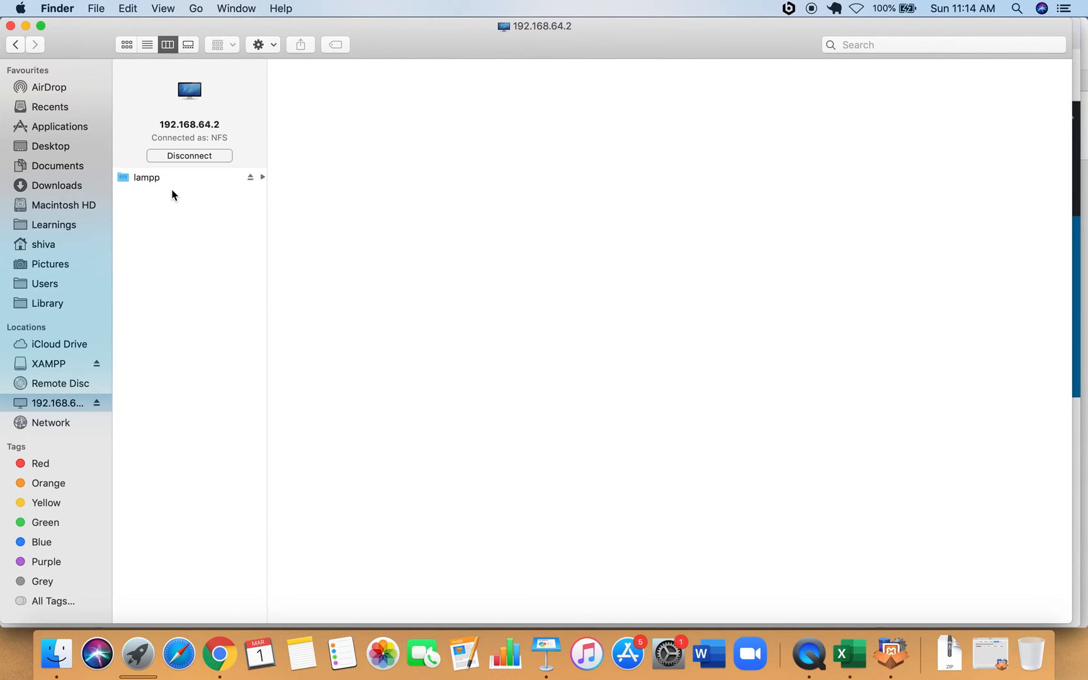
{"action": "left_click", "coordinate": [136, 179]}
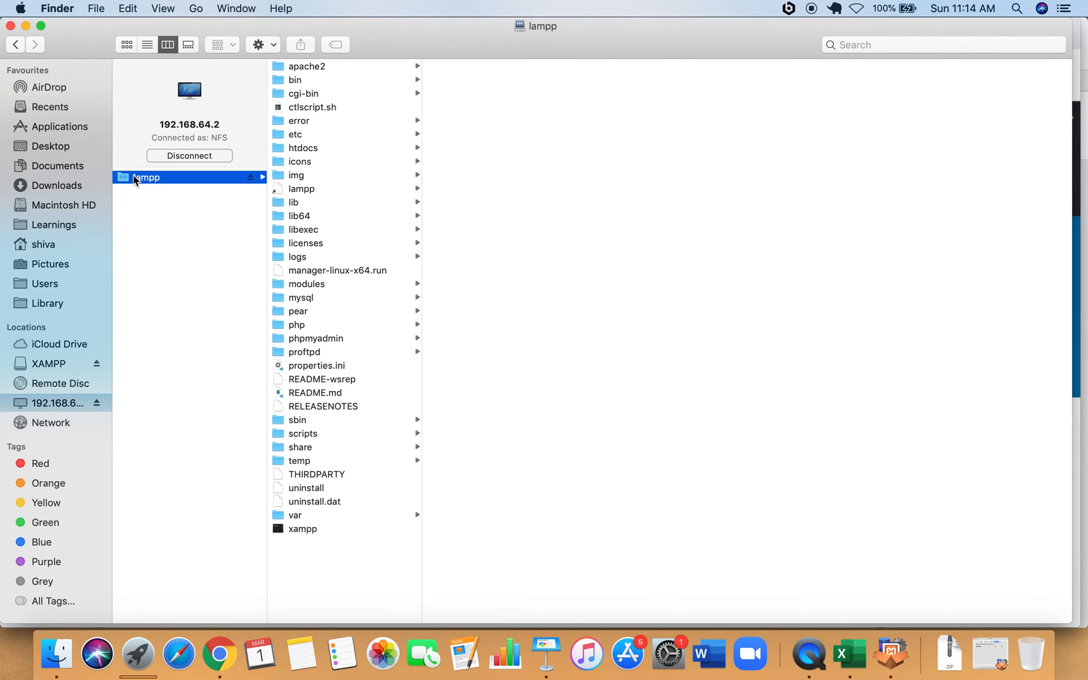
{"action": "left_click", "coordinate": [305, 148]}
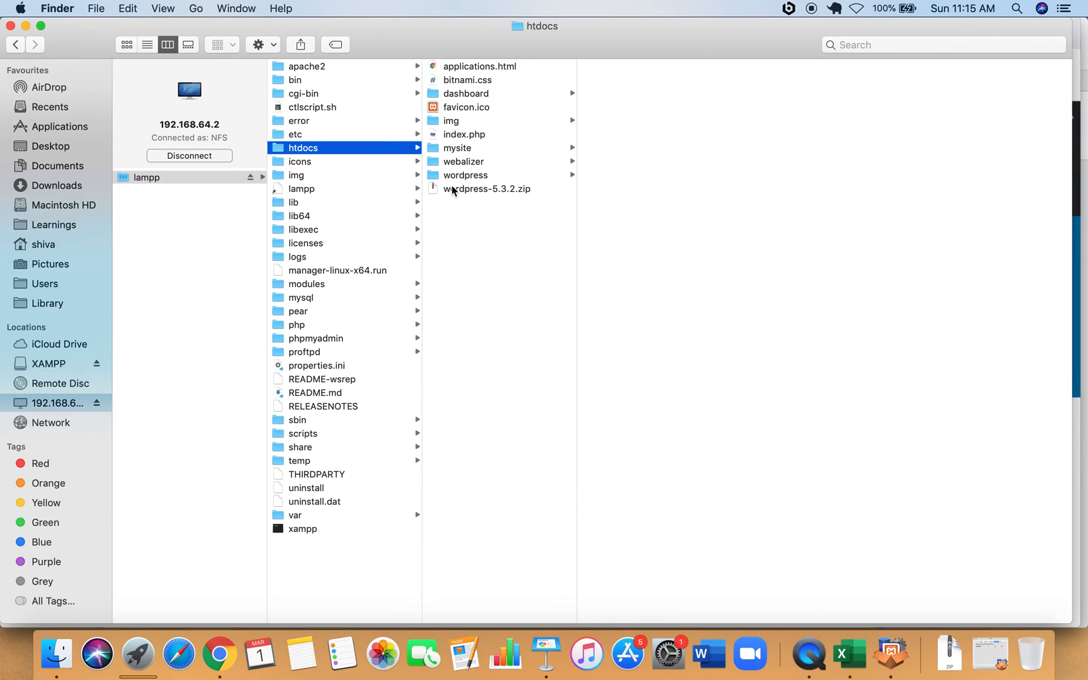
{"action": "left_click", "coordinate": [449, 150]}
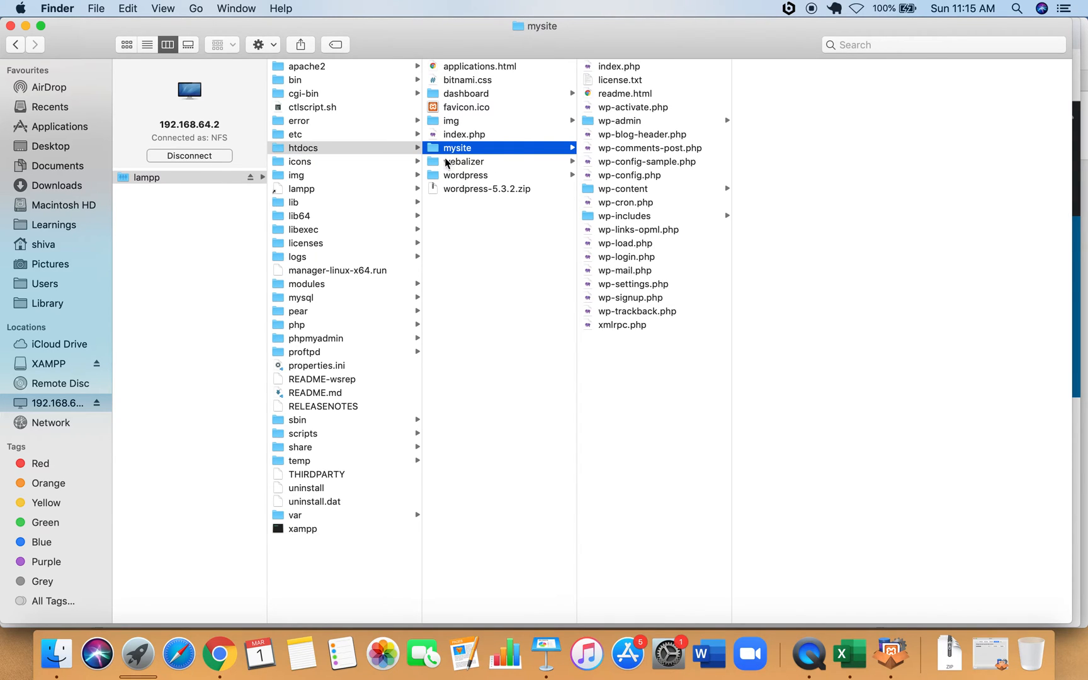
{"action": "left_click", "coordinate": [482, 234]}
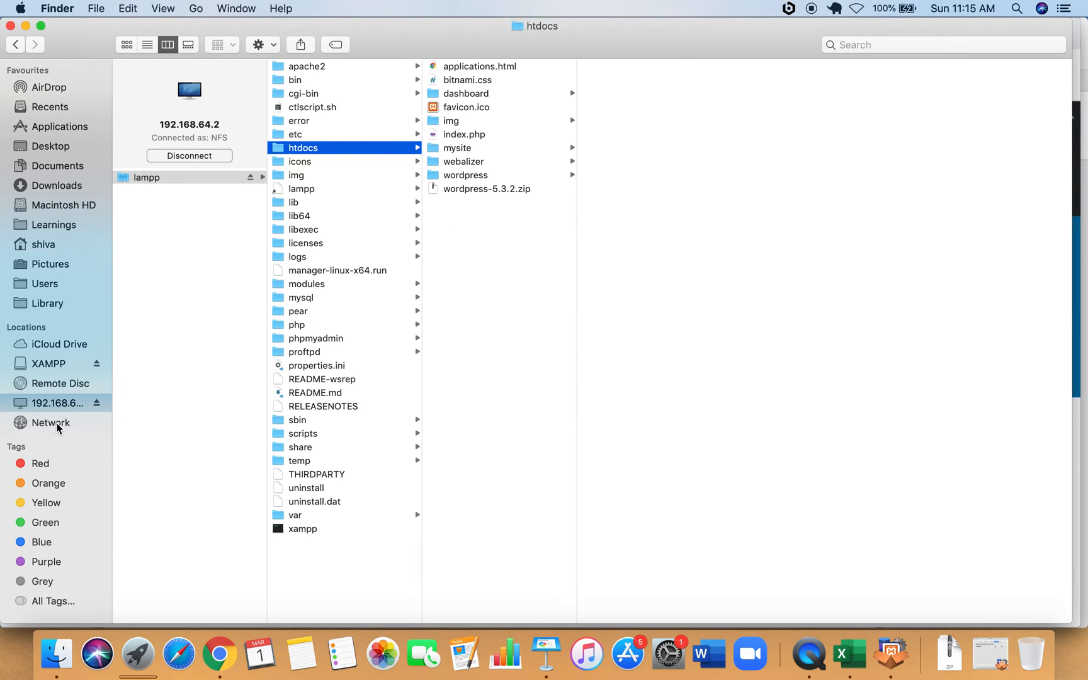
{"action": "left_click", "coordinate": [47, 184]}
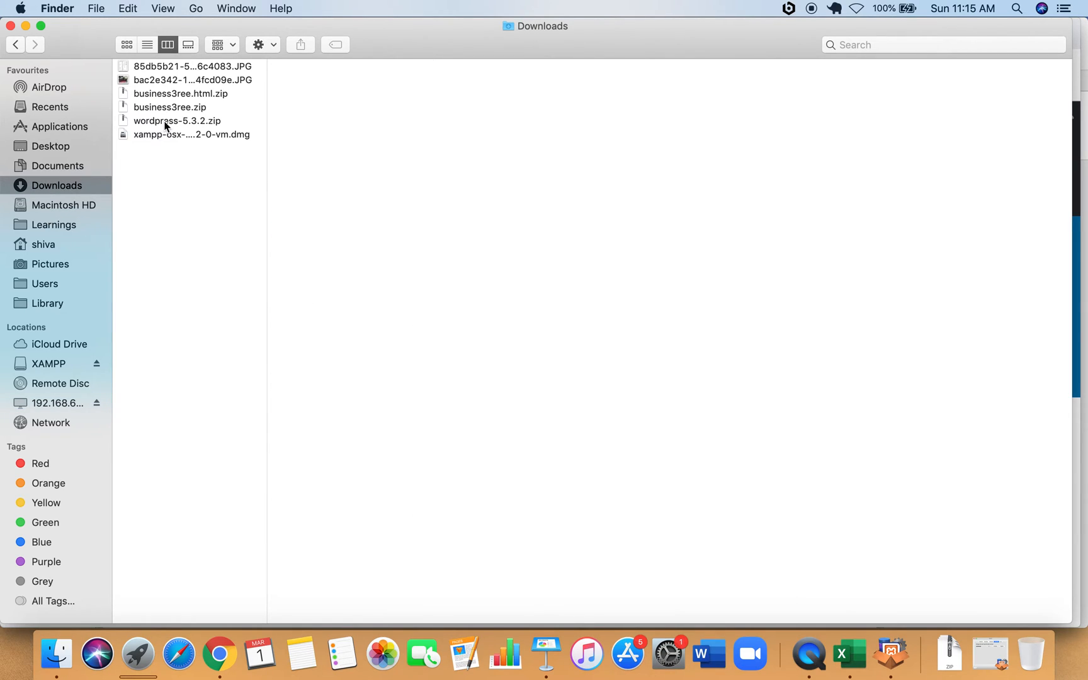
Unzip wordpress-5.3.2.zip and copy every file in the extracted wordpress folder.
{"action": "double_click", "coordinate": [166, 122]}
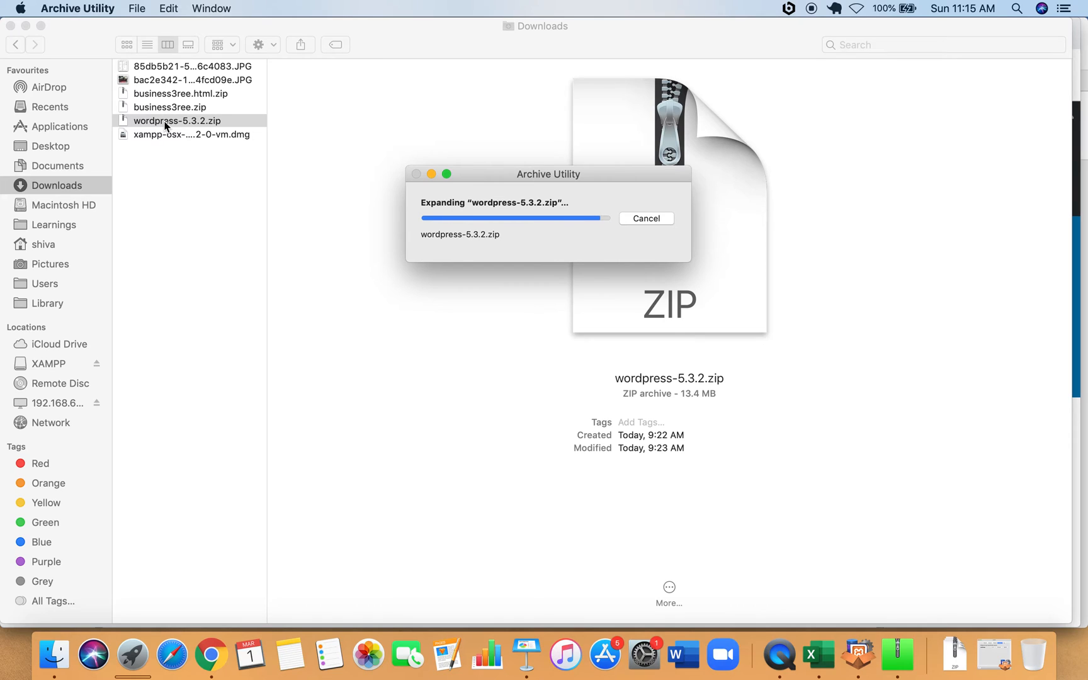
{"action": "left_click", "coordinate": [165, 121]}
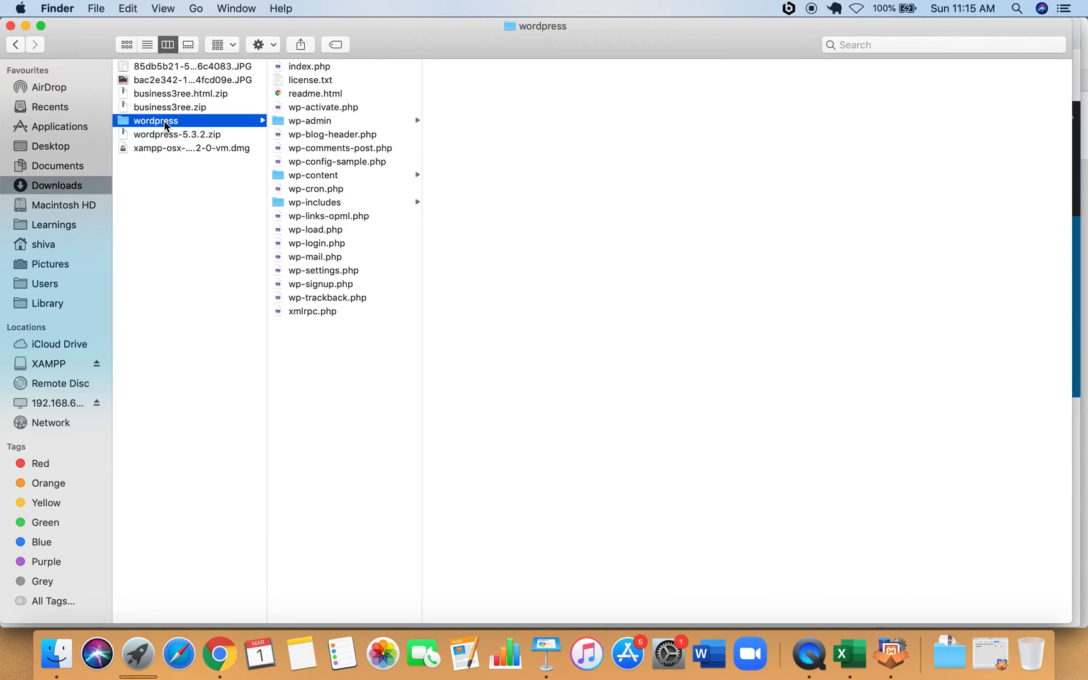
{"action": "left_click_drag", "start_coordinate": [389, 398], "coordinate": [300, 72]}
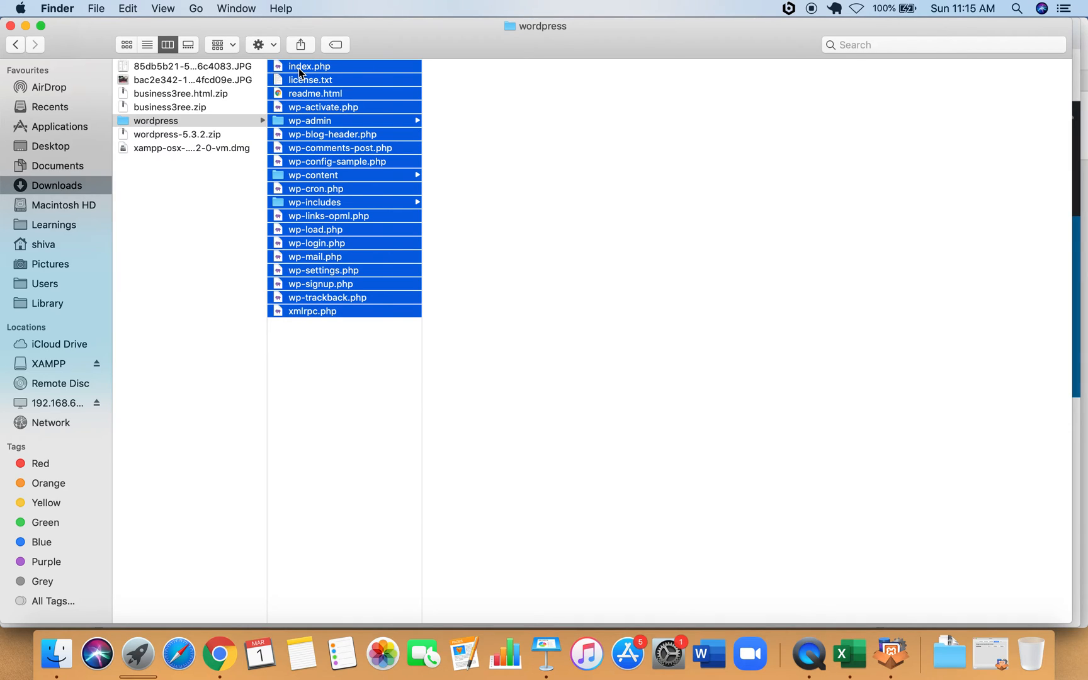
{"action": "key", "text": "super+c"}
Create a folder named myweb in lampp/htdocs and paste the WordPress files into it.
{"action": "left_click", "coordinate": [44, 405]}
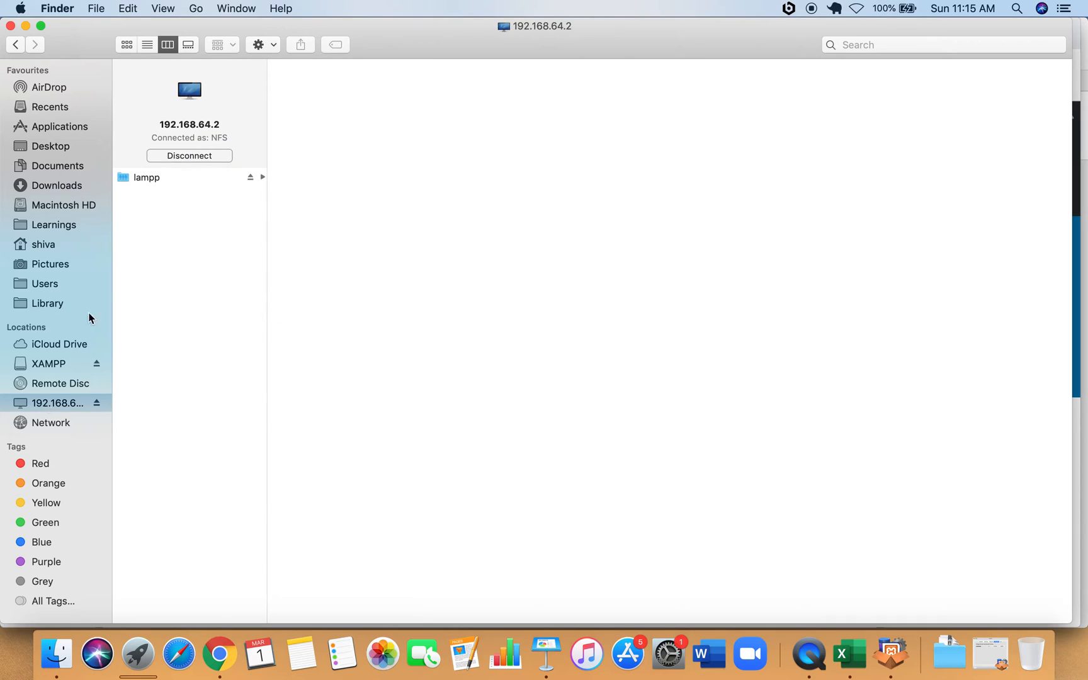
{"action": "left_click", "coordinate": [151, 180]}
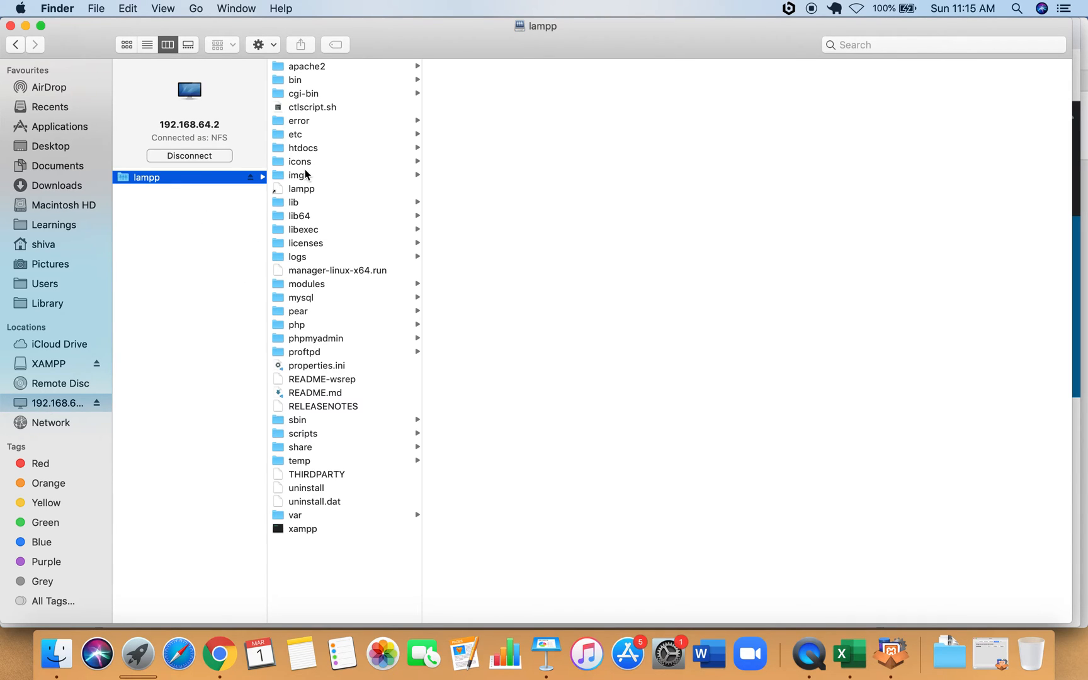
{"action": "left_click", "coordinate": [304, 149]}
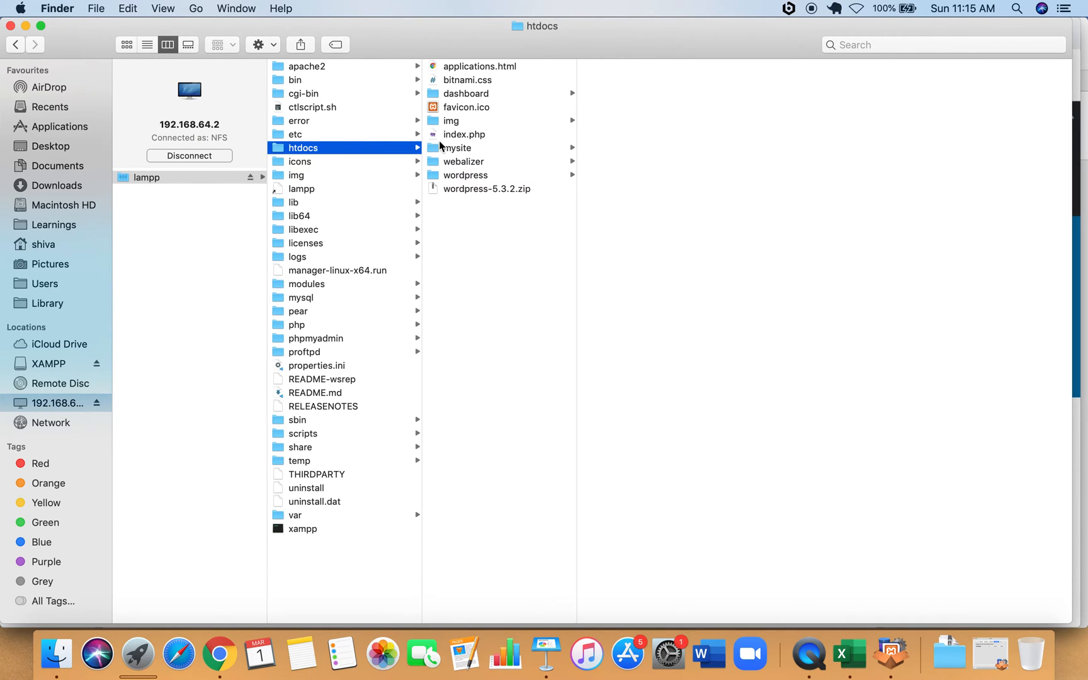
{"action": "right_click", "coordinate": [453, 279]}
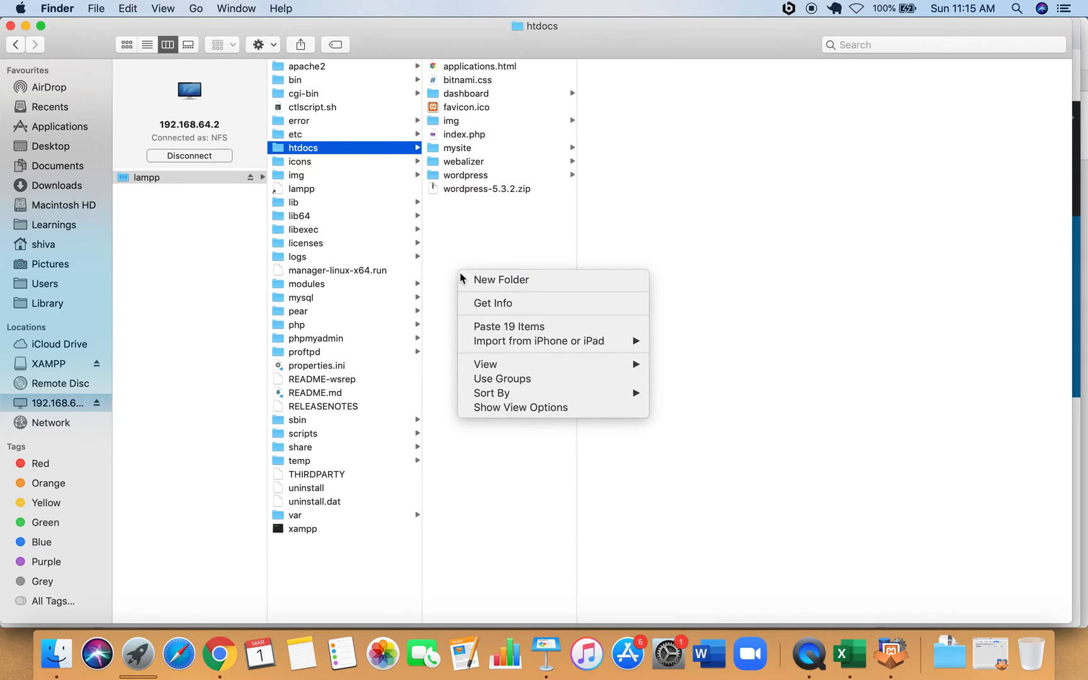
{"action": "left_click", "coordinate": [492, 281]}
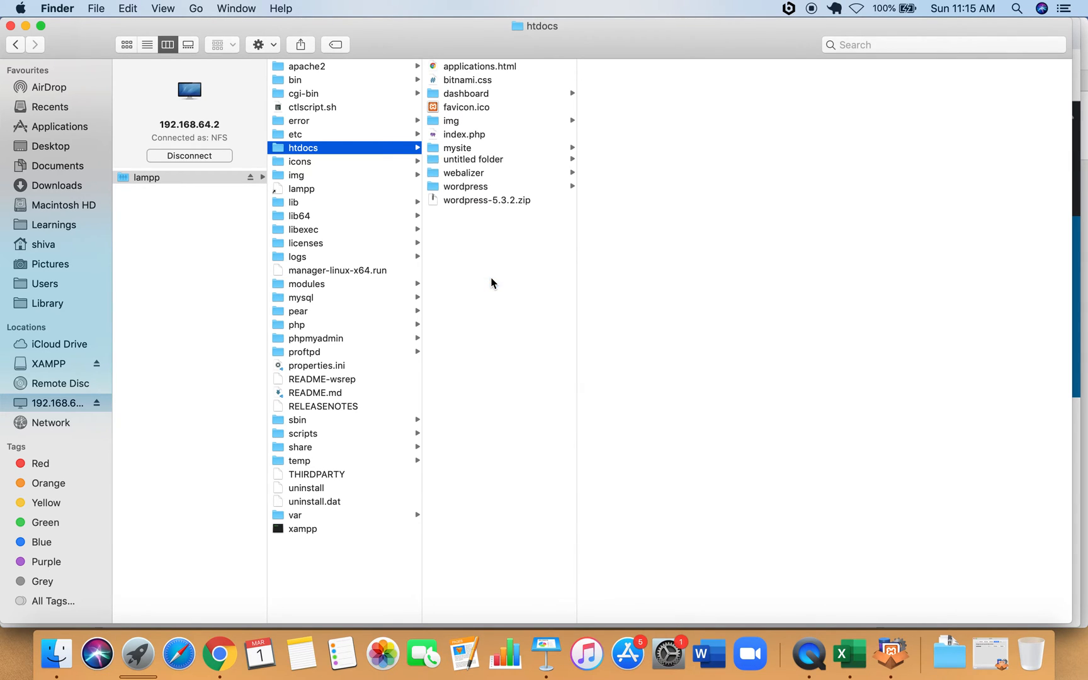
{"action": "type", "text": "myweb"}
{"action": "key", "text": "Return"}
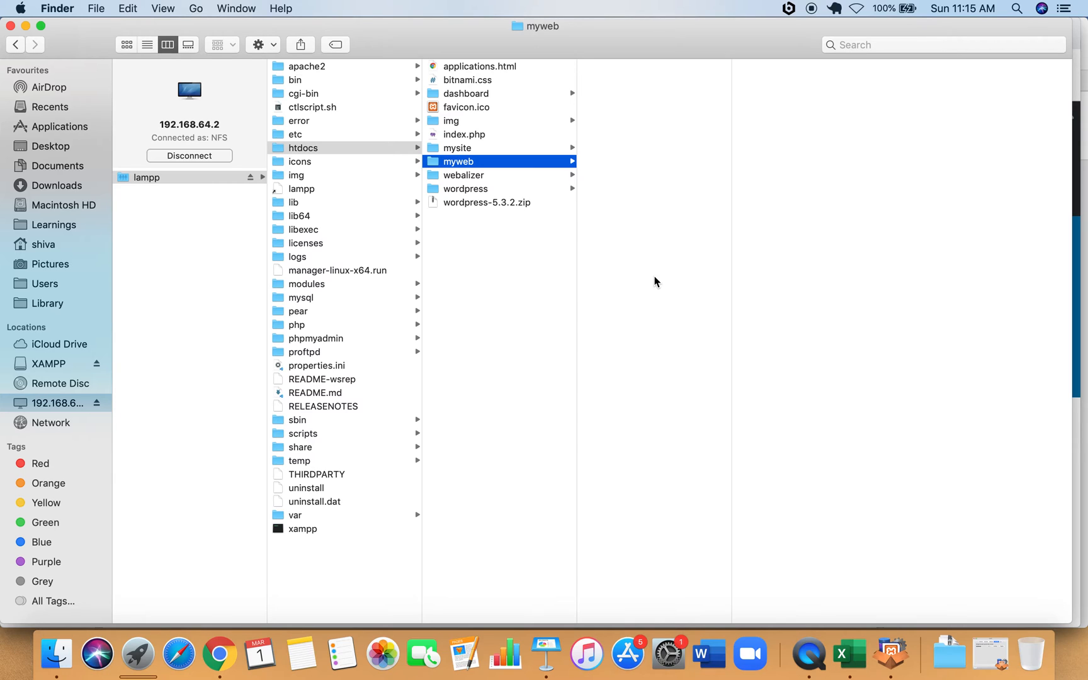
{"action": "key", "text": "super+v"}
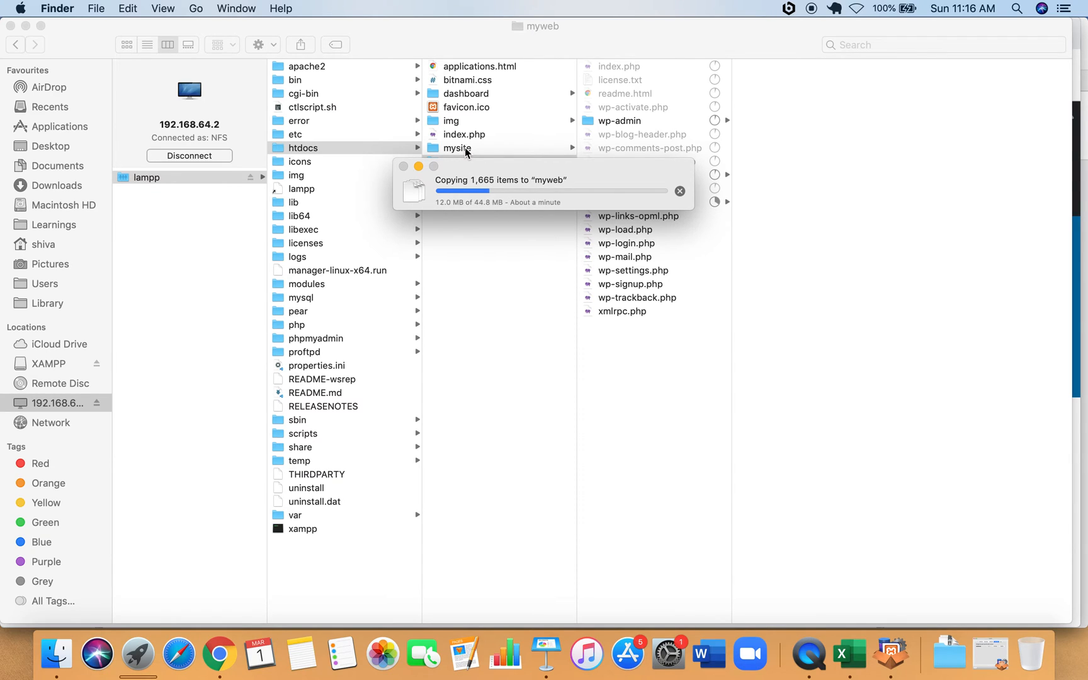
Move the copy progress window lower while the WordPress files copy into myweb, then switch to Chrome.
{"action": "left_click_drag", "start_coordinate": [459, 165], "coordinate": [459, 303]}
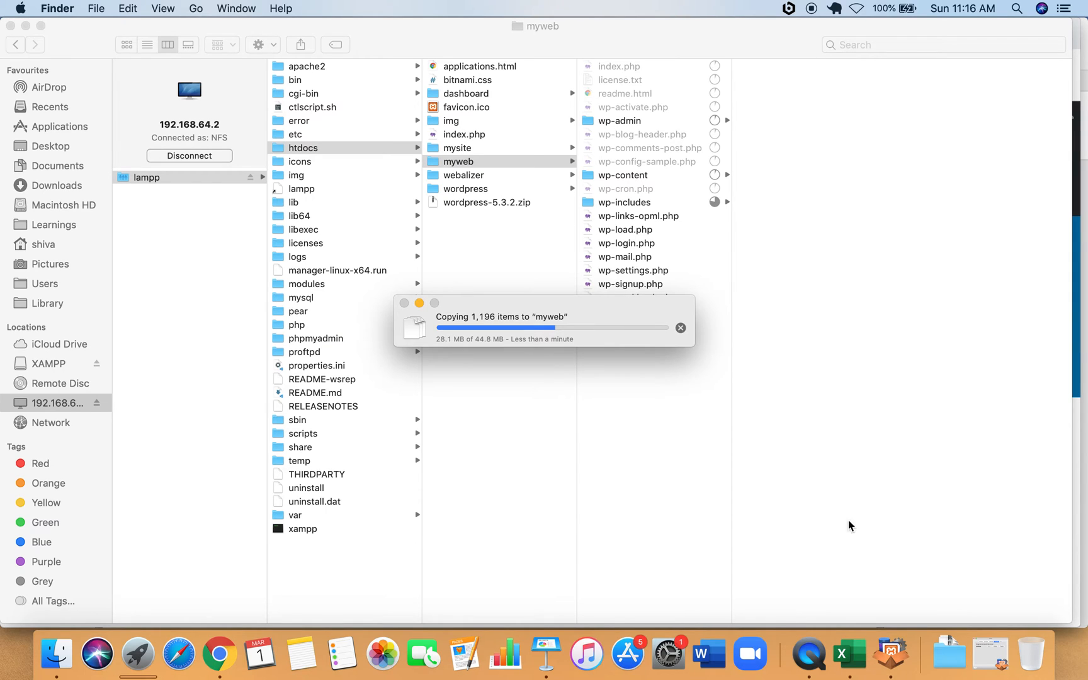
{"action": "left_click", "coordinate": [220, 656]}
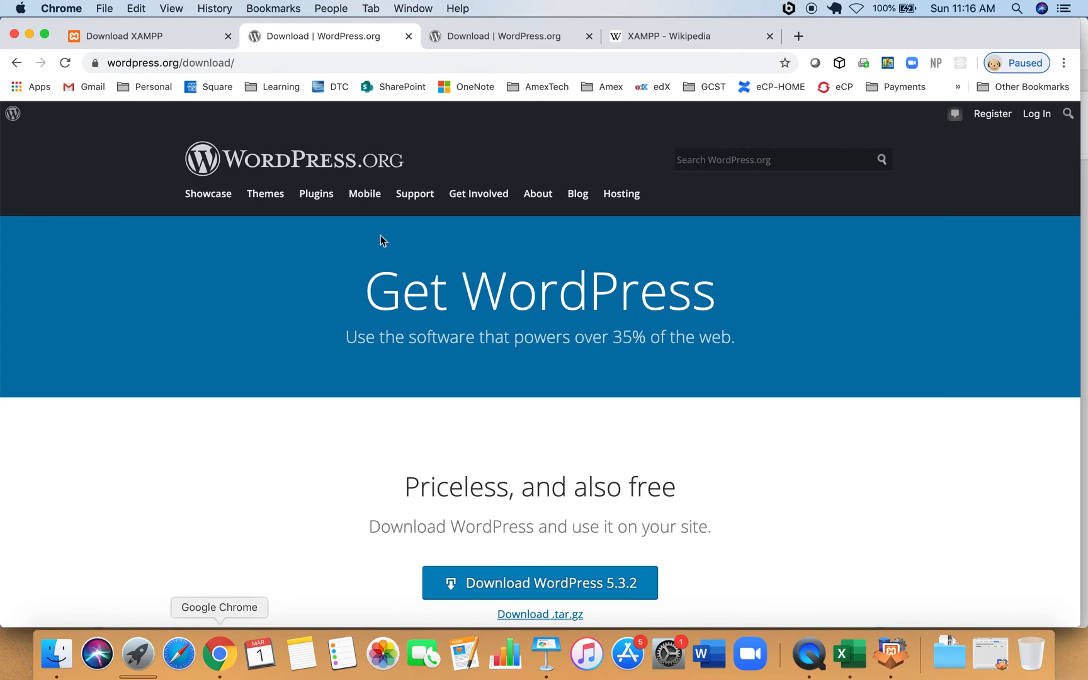
Load localhost:8080/ in a new tab from the localhost address suggestion.
{"action": "left_click", "coordinate": [798, 37]}
{"action": "type", "text": "local"}
{"action": "key", "text": "Up"}
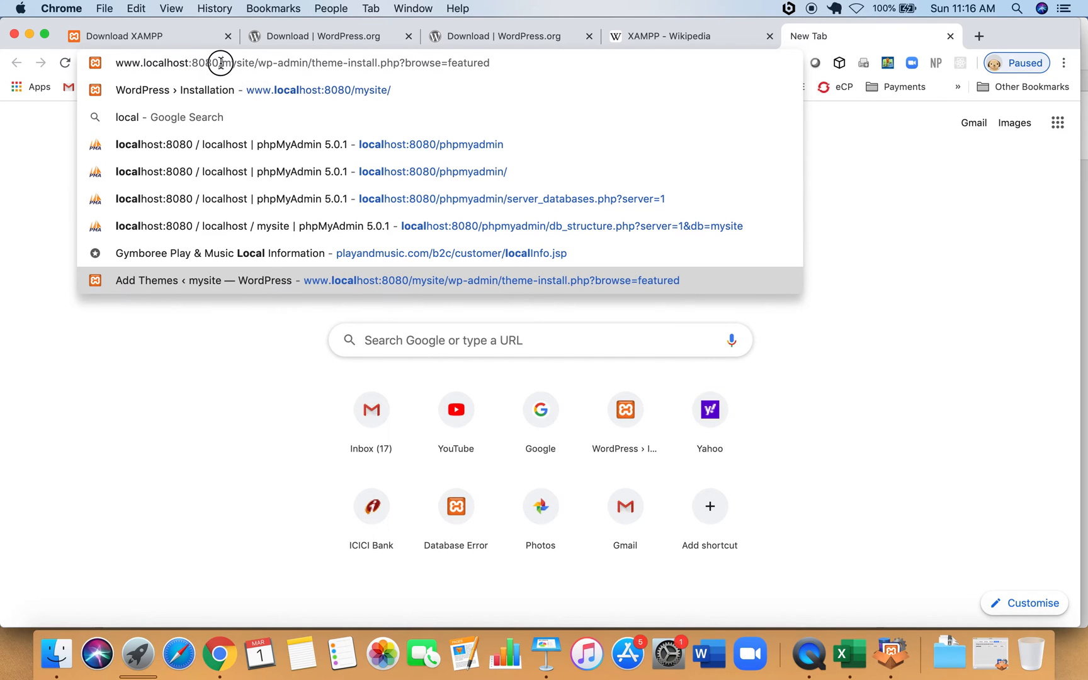
{"action": "left_click_drag", "start_coordinate": [222, 63], "coordinate": [512, 57]}
{"action": "key", "text": "BackSpace"}
{"action": "key", "text": "Return"}
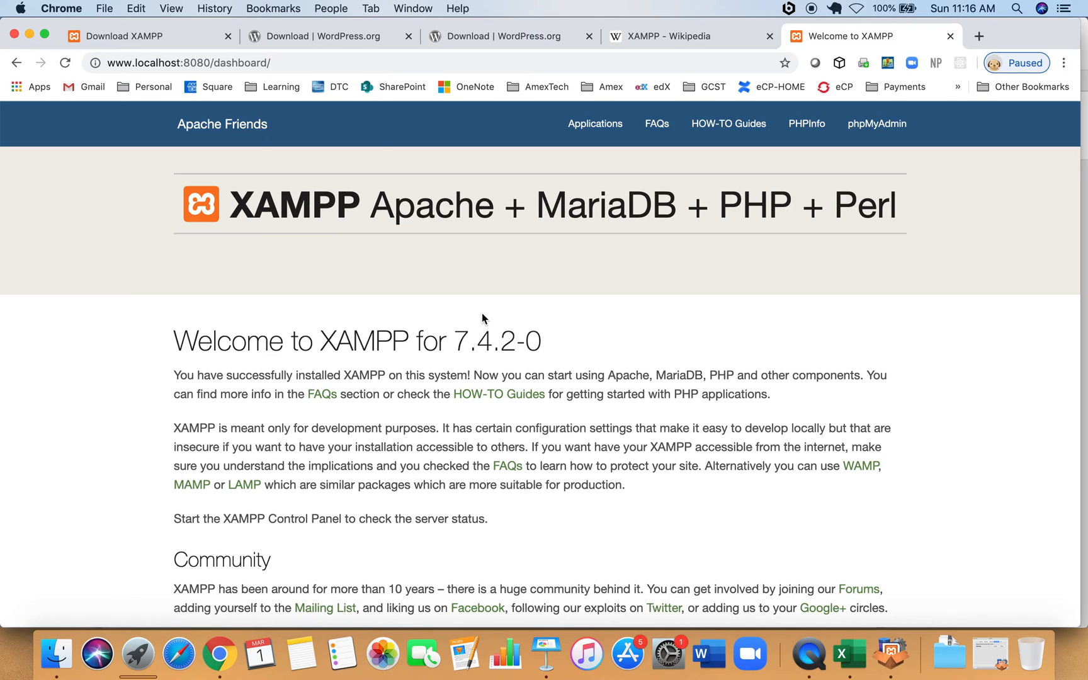
Replace 'dashboard' in the address with phpmyadmin to load phpMyAdmin.
{"action": "left_click", "coordinate": [293, 62]}
{"action": "left_click", "coordinate": [295, 62]}
{"action": "key", "text": "BackSpace"}
{"action": "key", "text": "BackSpace"}
{"action": "key", "text": "BackSpace"}
{"action": "key", "text": "BackSpace"}
{"action": "key", "text": "BackSpace"}
{"action": "key", "text": "BackSpace"}
{"action": "key", "text": "BackSpace"}
{"action": "key", "text": "BackSpace"}
{"action": "key", "text": "BackSpace"}
{"action": "key", "text": "BackSpace"}
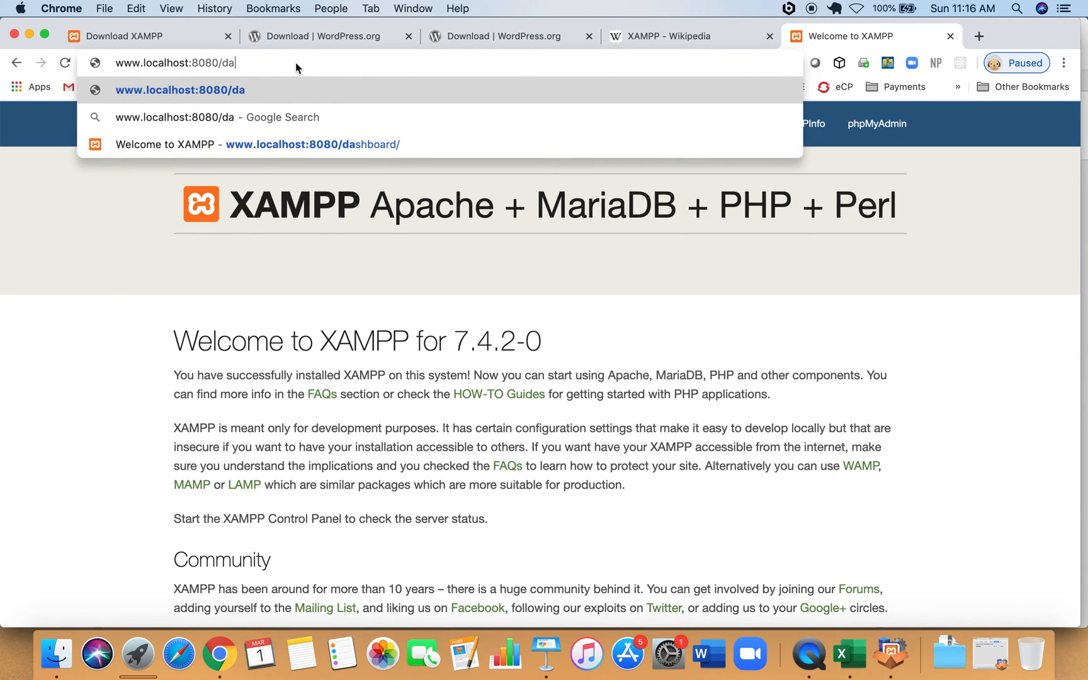
{"action": "type", "text": "p"}
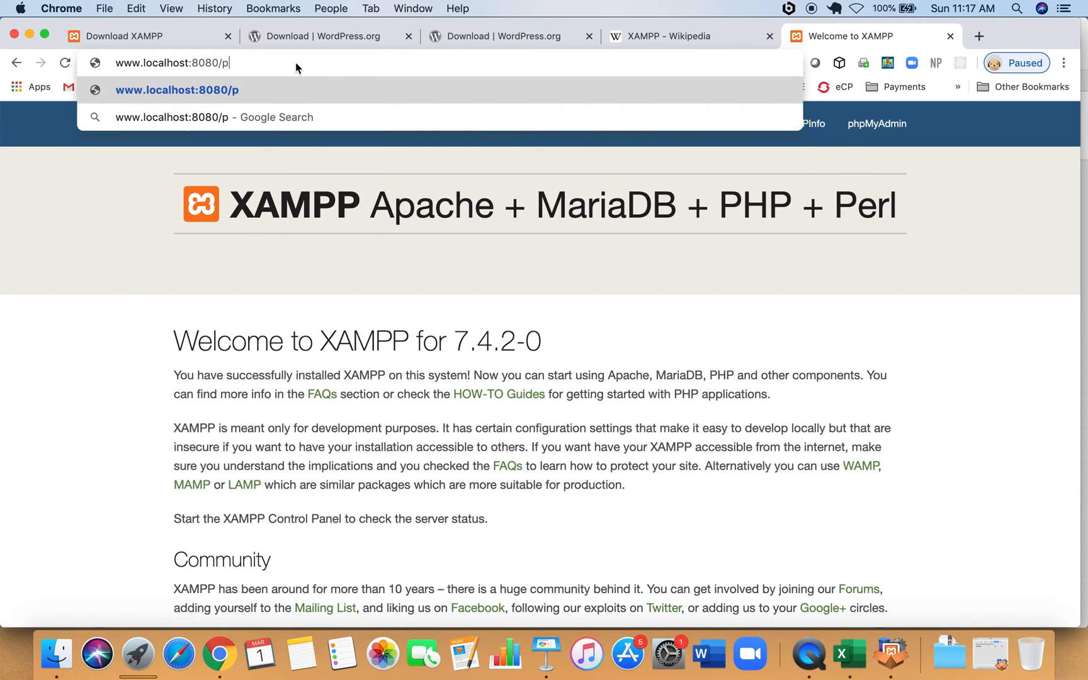
{"action": "type", "text": "hpmyadmin"}
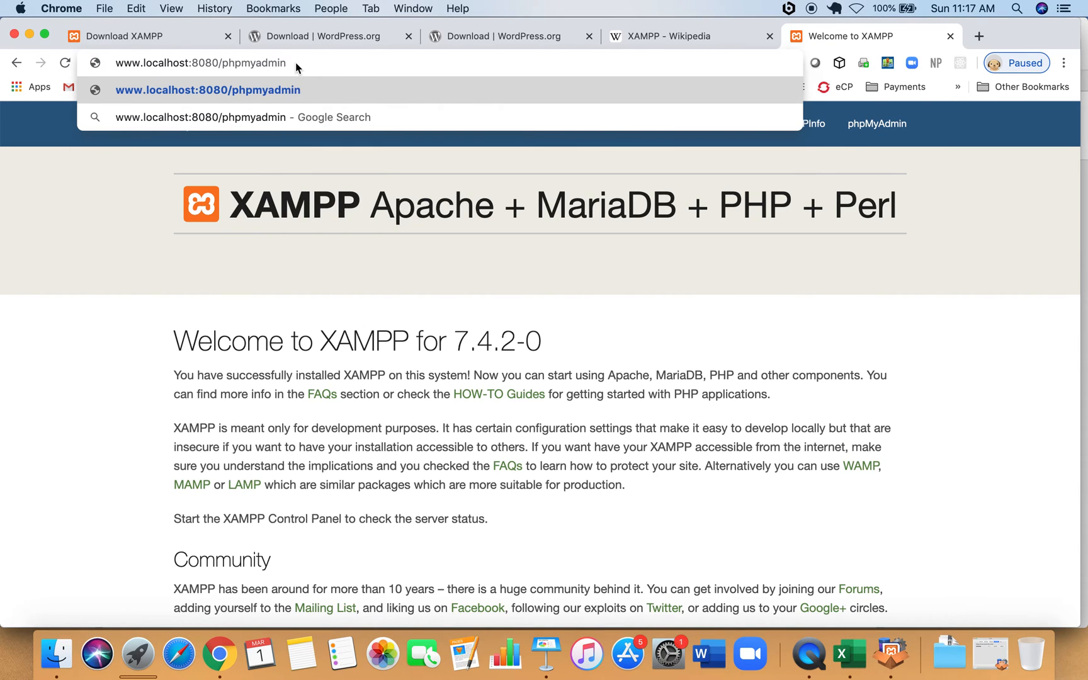
{"action": "key", "text": "Return"}
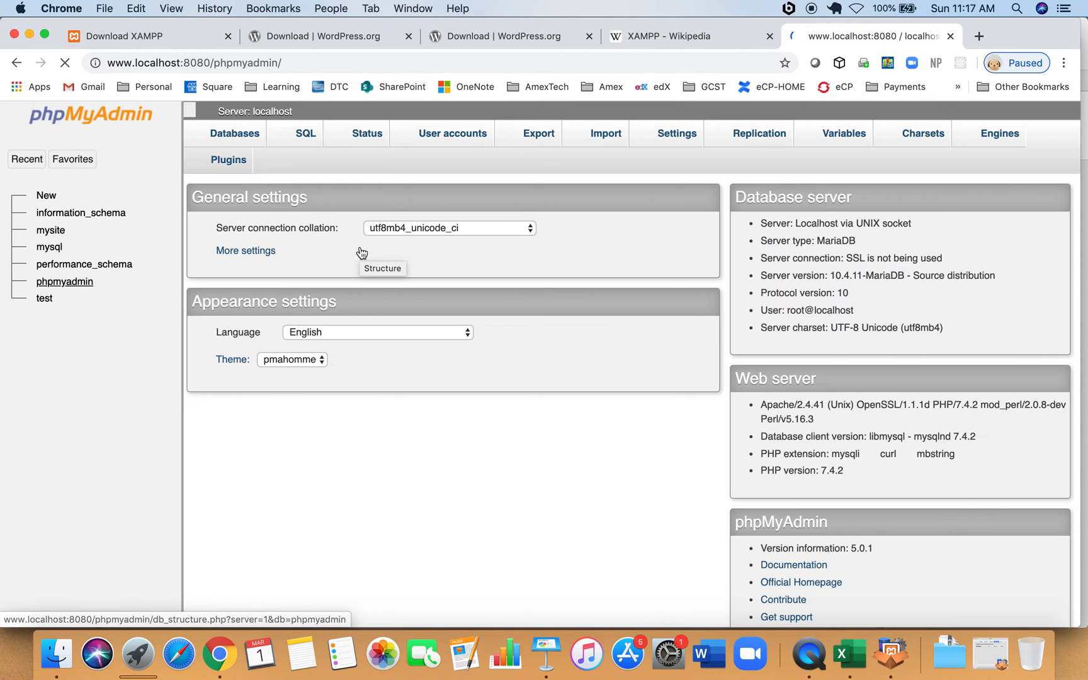
Create an empty database named myweb from New in the phpMyAdmin sidebar.
{"action": "left_click", "coordinate": [45, 198]}
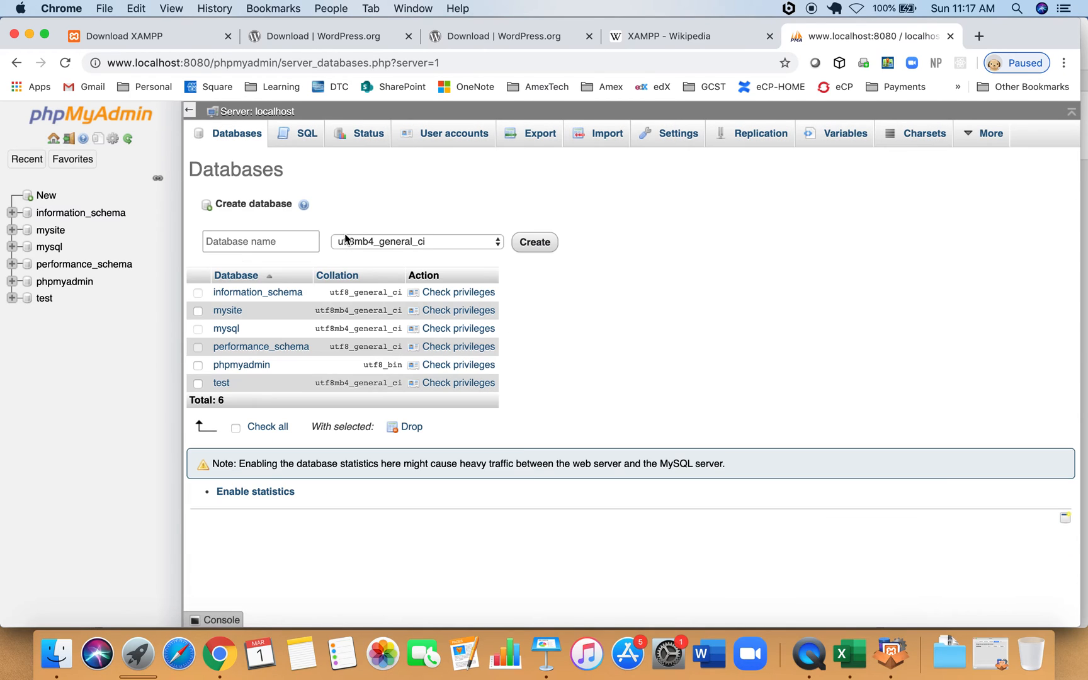
{"action": "left_click", "coordinate": [285, 245]}
{"action": "type", "text": "myweb"}
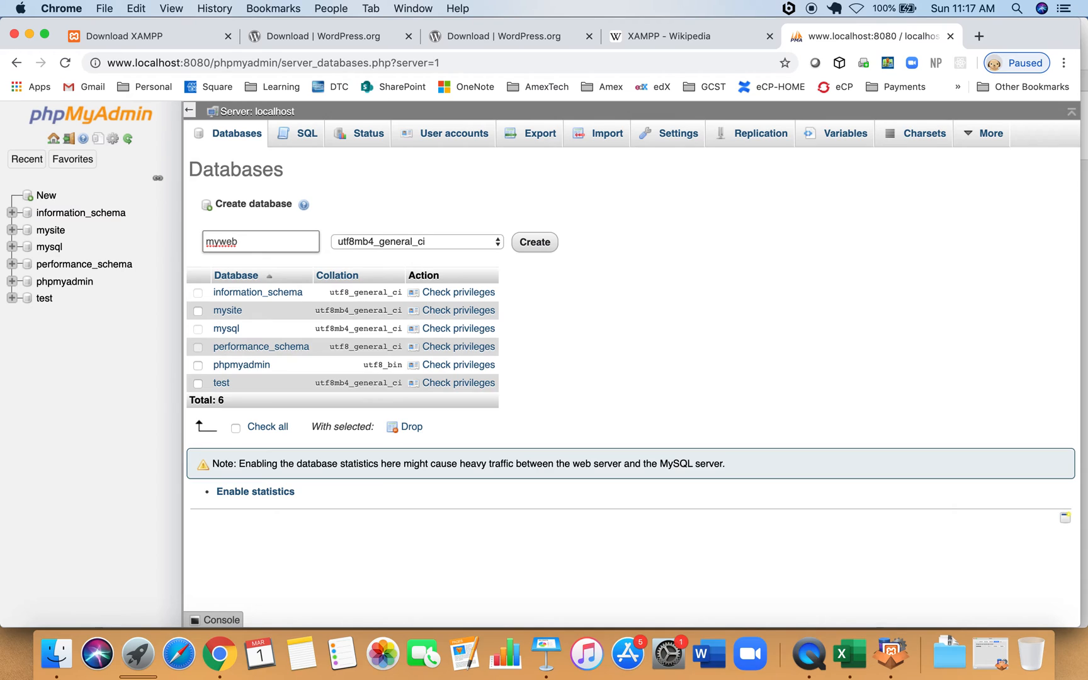
{"action": "left_click", "coordinate": [531, 244]}
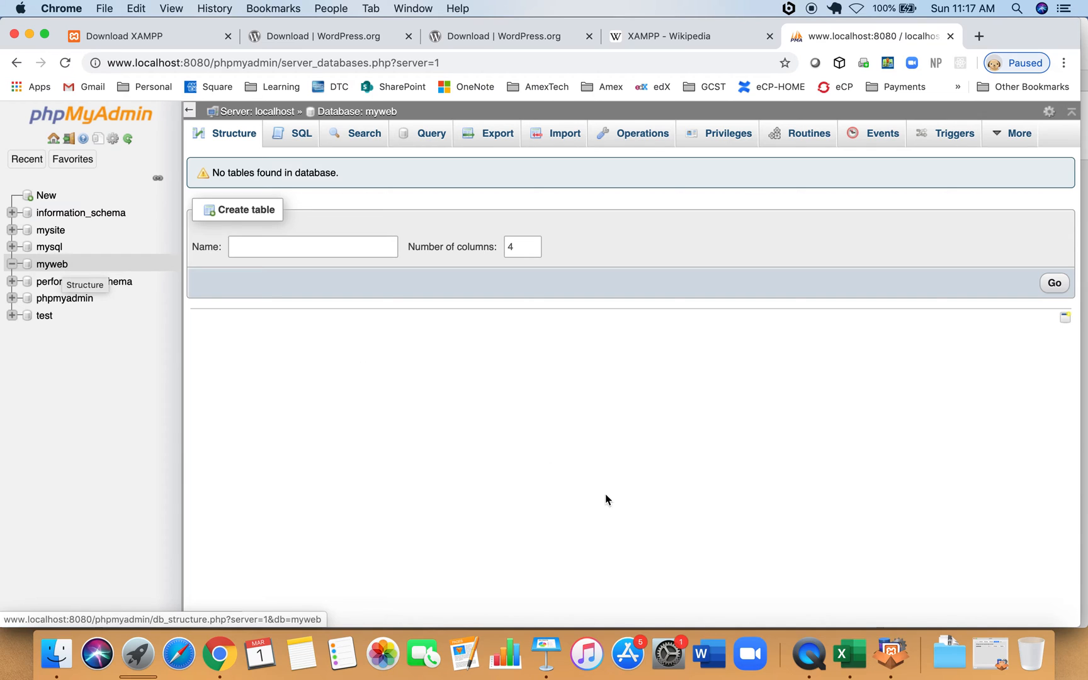
{"action": "key", "text": "ctrl+Up"}
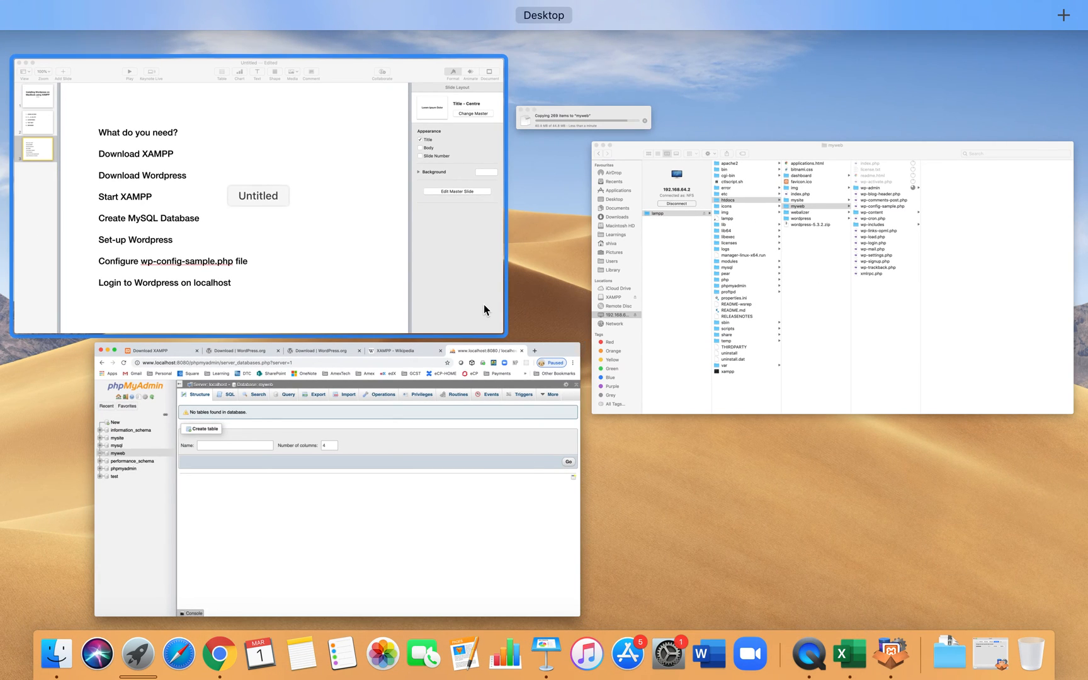
Open wp-config-sample.php from the myweb folder with TextEdit via Open With.
{"action": "left_click", "coordinate": [822, 383]}
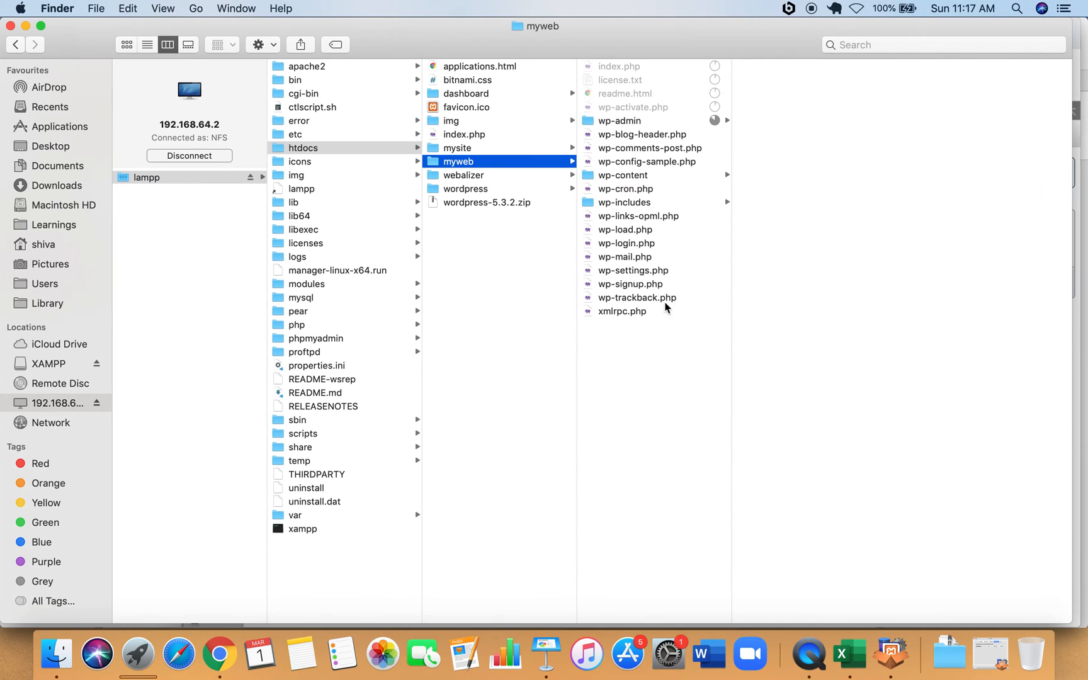
{"action": "right_click", "coordinate": [647, 165]}
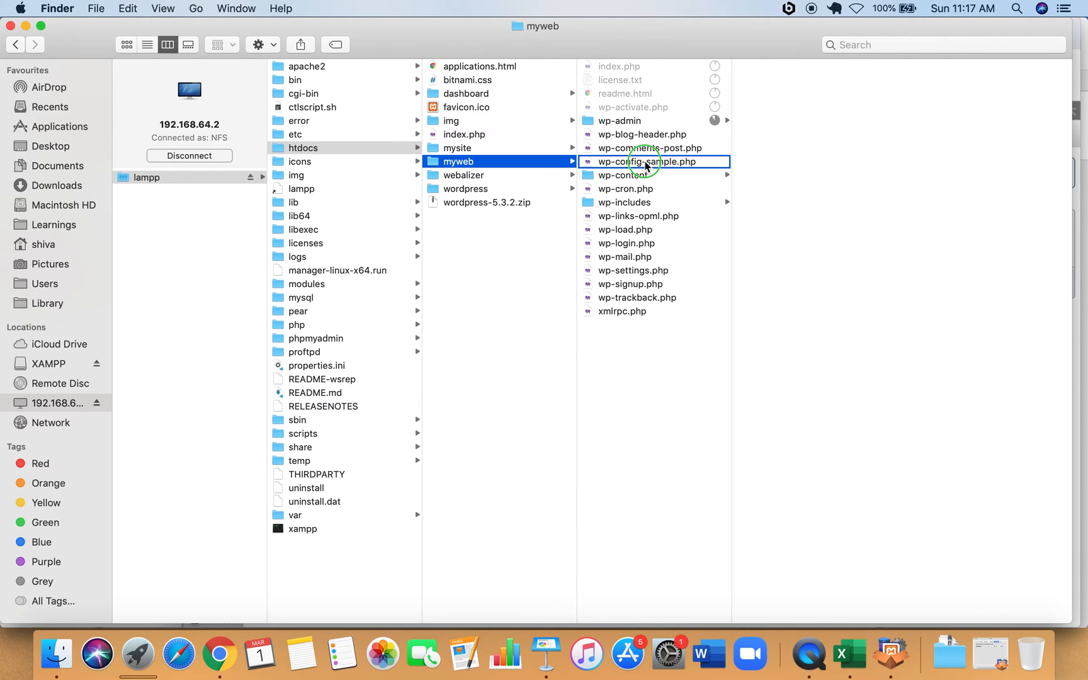
{"action": "mouse_move", "coordinate": [678, 184]}
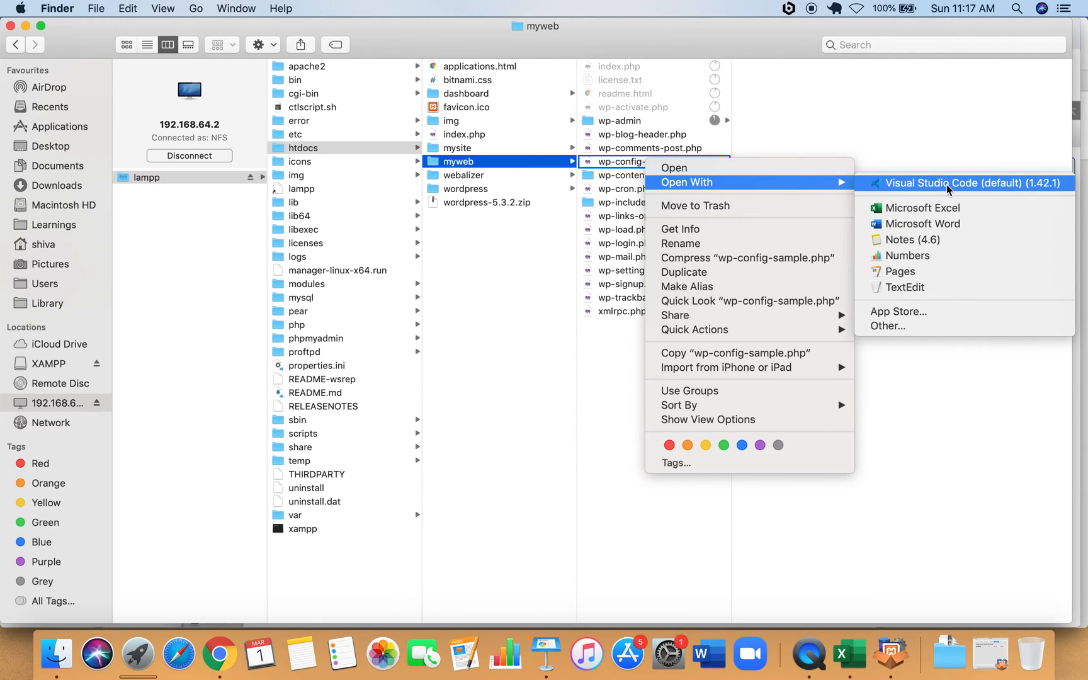
{"action": "left_click", "coordinate": [899, 288]}
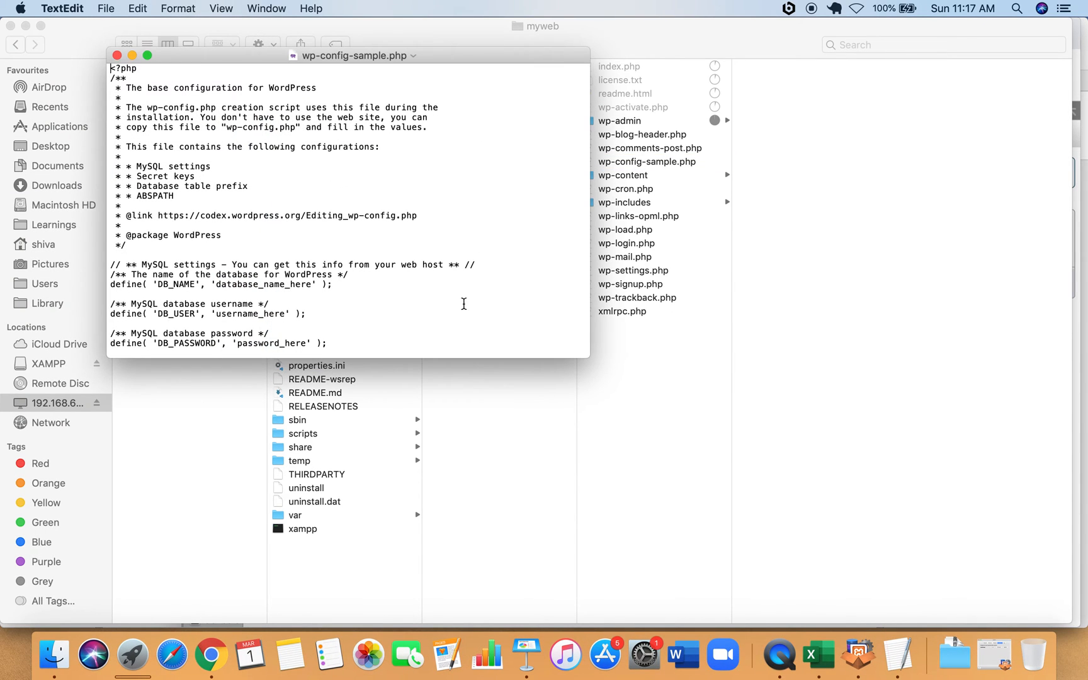
Replace database_name_here with myweb, keeping it from being autocorrected.
{"action": "left_click_drag", "start_coordinate": [587, 355], "coordinate": [725, 625]}
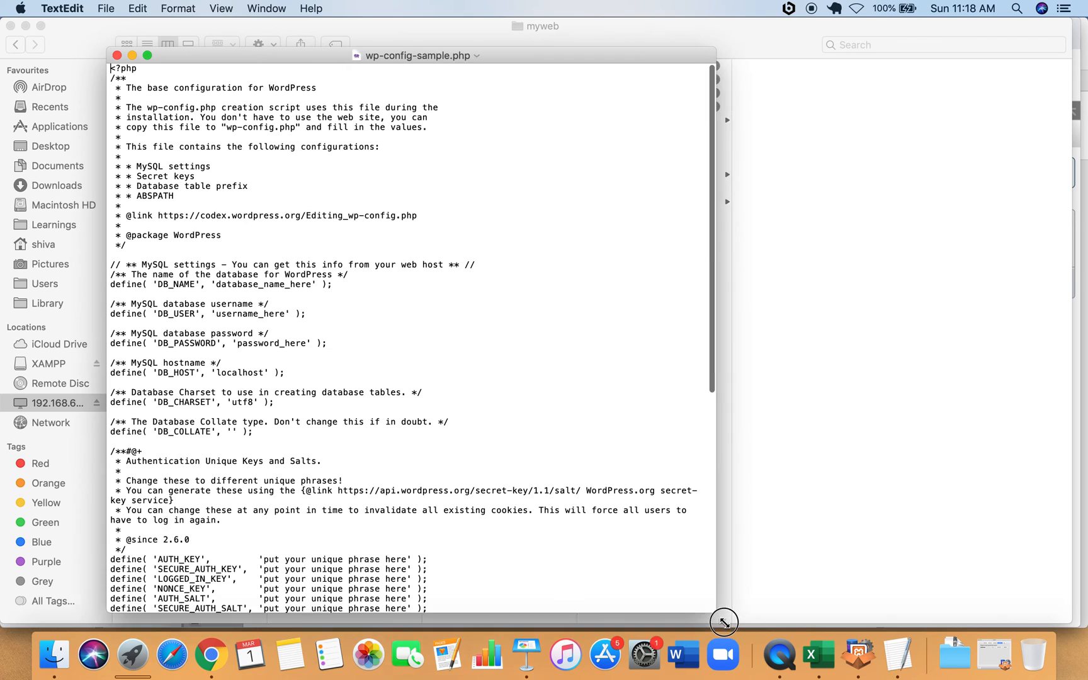
{"action": "left_click", "coordinate": [219, 288]}
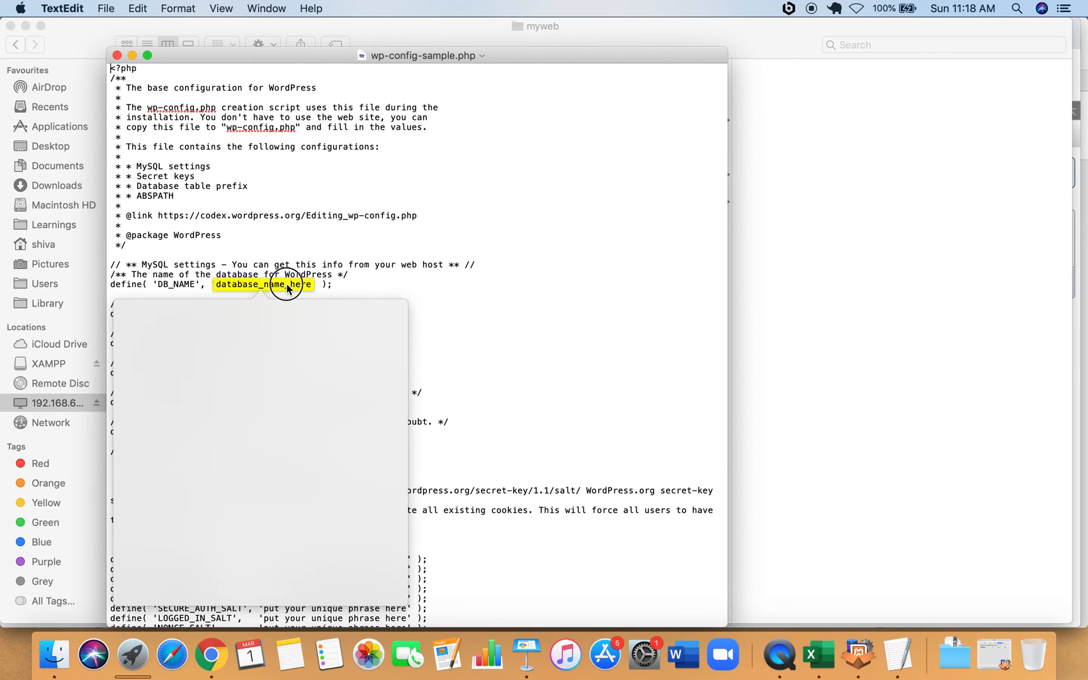
{"action": "left_click", "coordinate": [432, 276]}
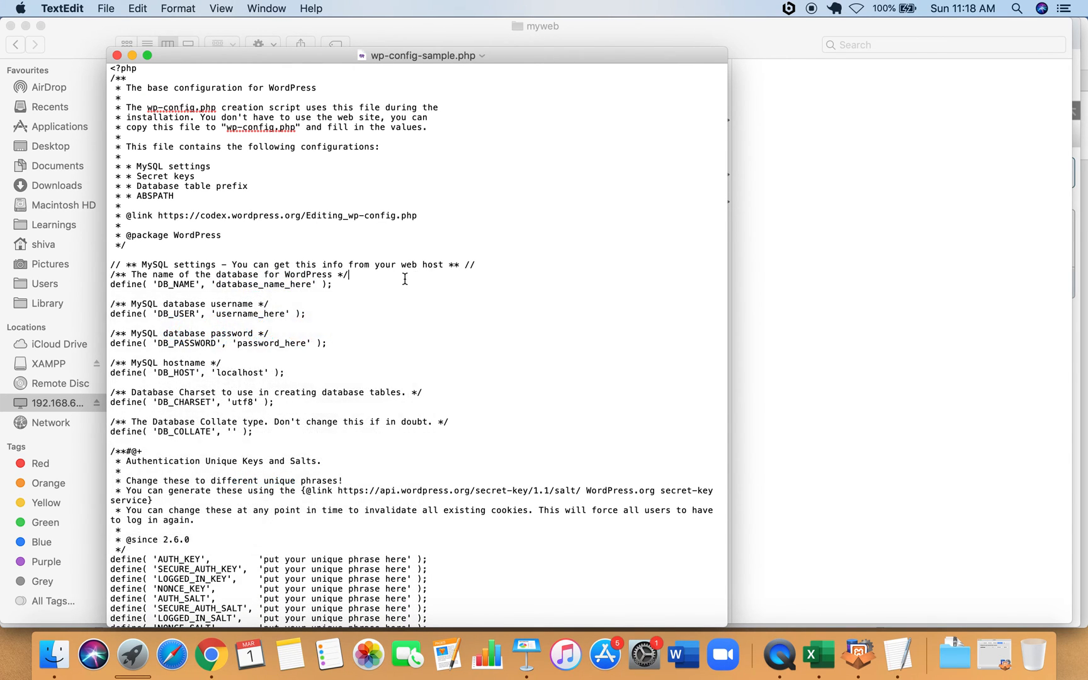
{"action": "left_click", "coordinate": [313, 284]}
{"action": "key", "text": "BackSpace"}
{"action": "key", "text": "BackSpace"}
{"action": "key", "text": "BackSpace"}
{"action": "key", "text": "BackSpace"}
{"action": "key", "text": "BackSpace"}
{"action": "key", "text": "BackSpace"}
{"action": "key", "text": "BackSpace"}
{"action": "key", "text": "BackSpace"}
{"action": "key", "text": "BackSpace"}
{"action": "key", "text": "BackSpace"}
{"action": "key", "text": "BackSpace"}
{"action": "key", "text": "BackSpace"}
{"action": "key", "text": "BackSpace"}
{"action": "key", "text": "BackSpace"}
{"action": "key", "text": "BackSpace"}
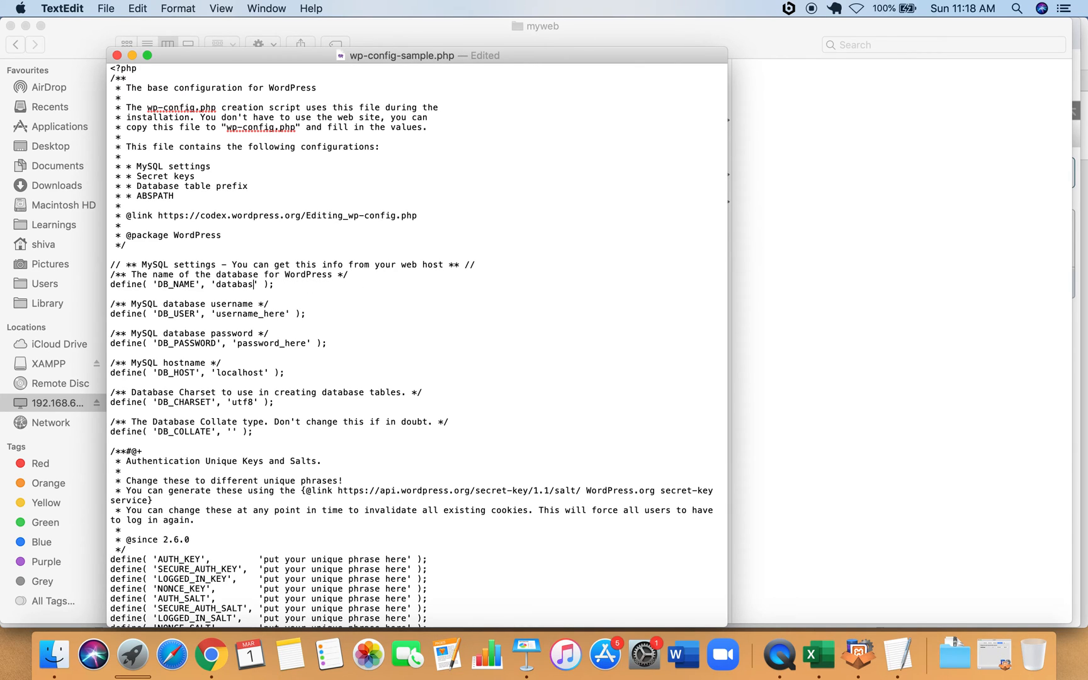
{"action": "key", "text": "BackSpace"}
{"action": "key", "text": "BackSpace"}
{"action": "key", "text": "BackSpace"}
{"action": "type", "text": "myweb"}
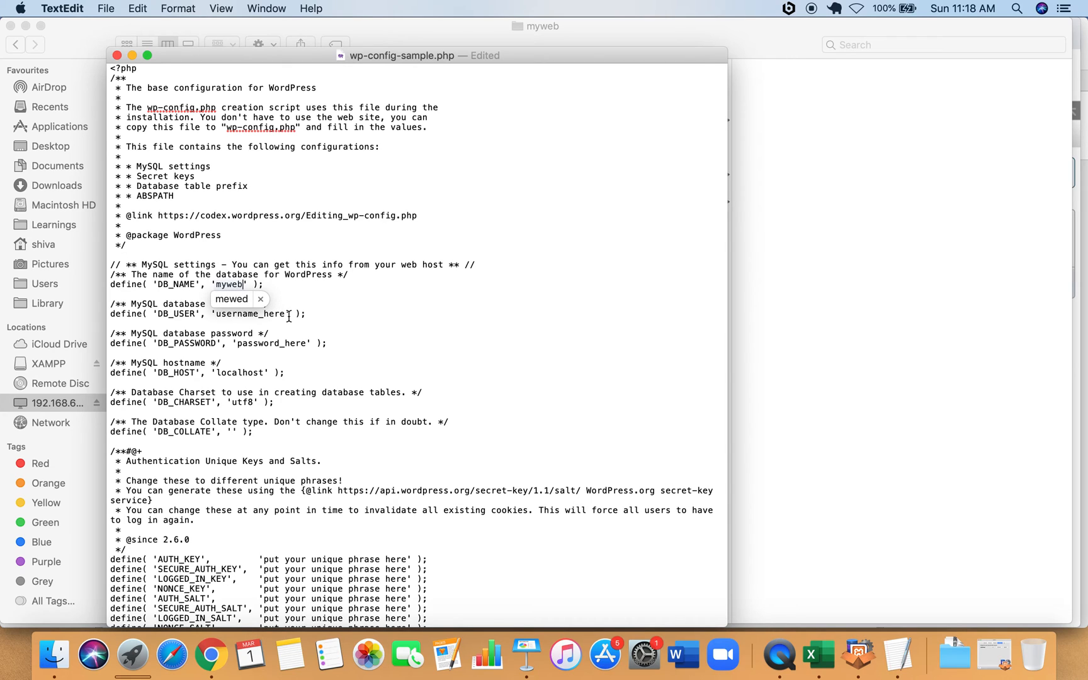
{"action": "left_click", "coordinate": [260, 301]}
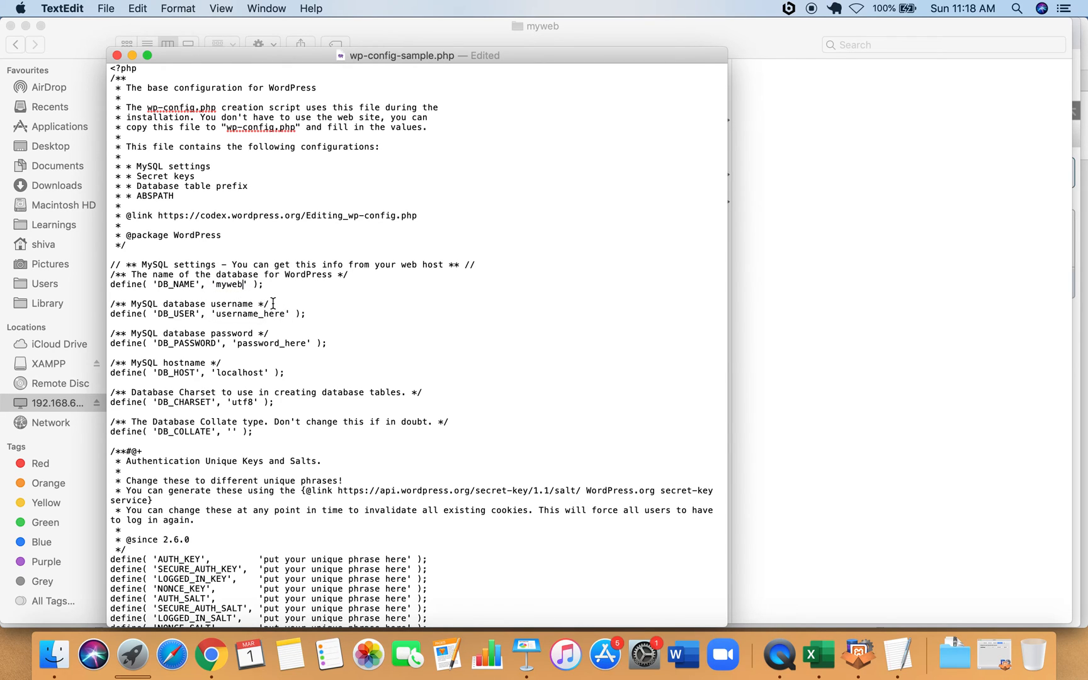
Set the database username to root and clear the placeholder password.
{"action": "left_click", "coordinate": [285, 313]}
{"action": "key", "text": "BackSpace"}
{"action": "key", "text": "BackSpace"}
{"action": "key", "text": "BackSpace"}
{"action": "key", "text": "BackSpace"}
{"action": "key", "text": "BackSpace"}
{"action": "key", "text": "BackSpace"}
{"action": "key", "text": "BackSpace"}
{"action": "key", "text": "BackSpace"}
{"action": "key", "text": "BackSpace"}
{"action": "key", "text": "BackSpace"}
{"action": "key", "text": "BackSpace"}
{"action": "type", "text": "root"}
{"action": "left_click", "coordinate": [306, 342]}
{"action": "key", "text": "BackSpace"}
{"action": "key", "text": "BackSpace"}
{"action": "key", "text": "BackSpace"}
{"action": "key", "text": "BackSpace"}
{"action": "key", "text": "BackSpace"}
{"action": "key", "text": "BackSpace"}
{"action": "key", "text": "BackSpace"}
{"action": "key", "text": "BackSpace"}
{"action": "key", "text": "BackSpace"}
{"action": "key", "text": "BackSpace"}
{"action": "key", "text": "BackSpace"}
{"action": "key", "text": "BackSpace"}
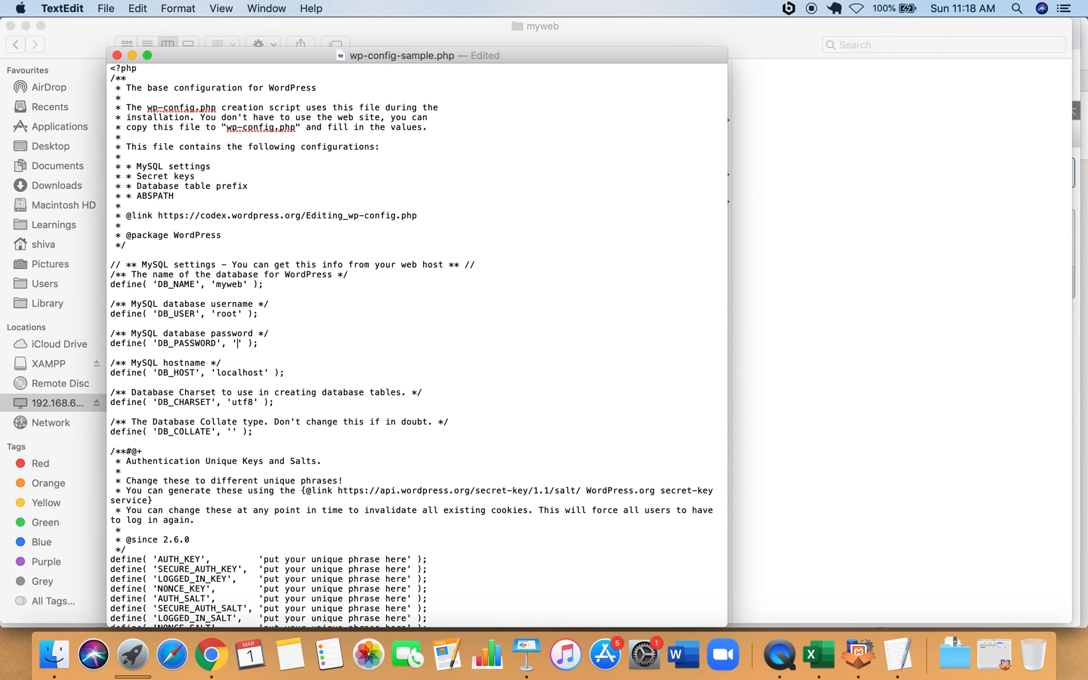
{"action": "left_click", "coordinate": [411, 343]}
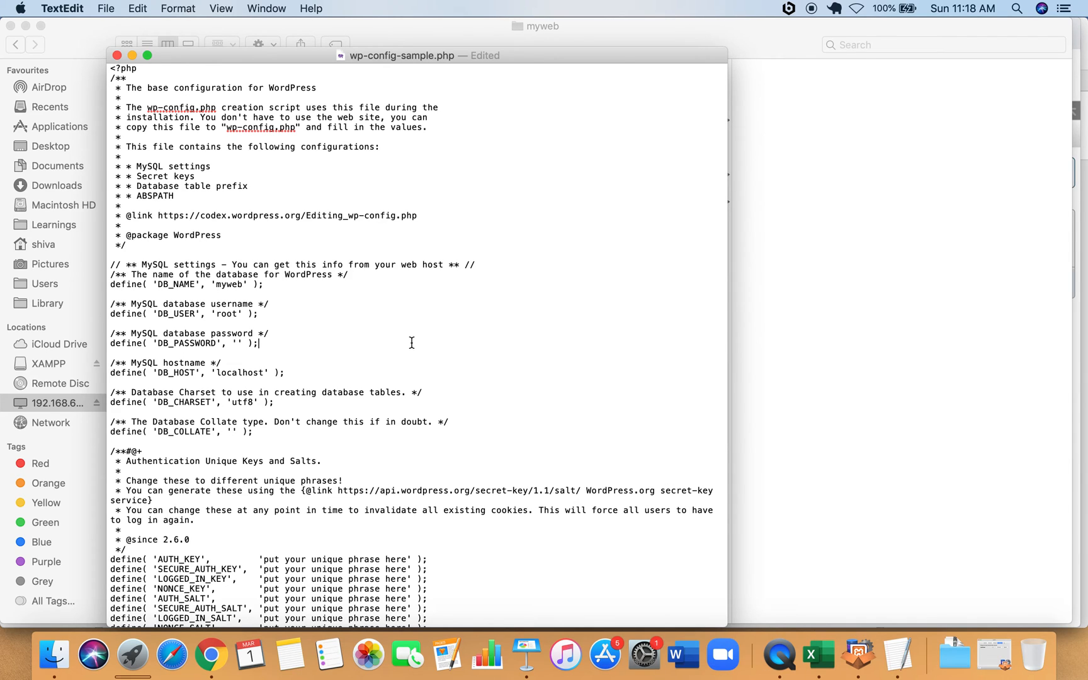
Save the edited config file and close it, accepting the version storage warning.
{"action": "left_click", "coordinate": [104, 11]}
{"action": "left_click", "coordinate": [165, 98]}
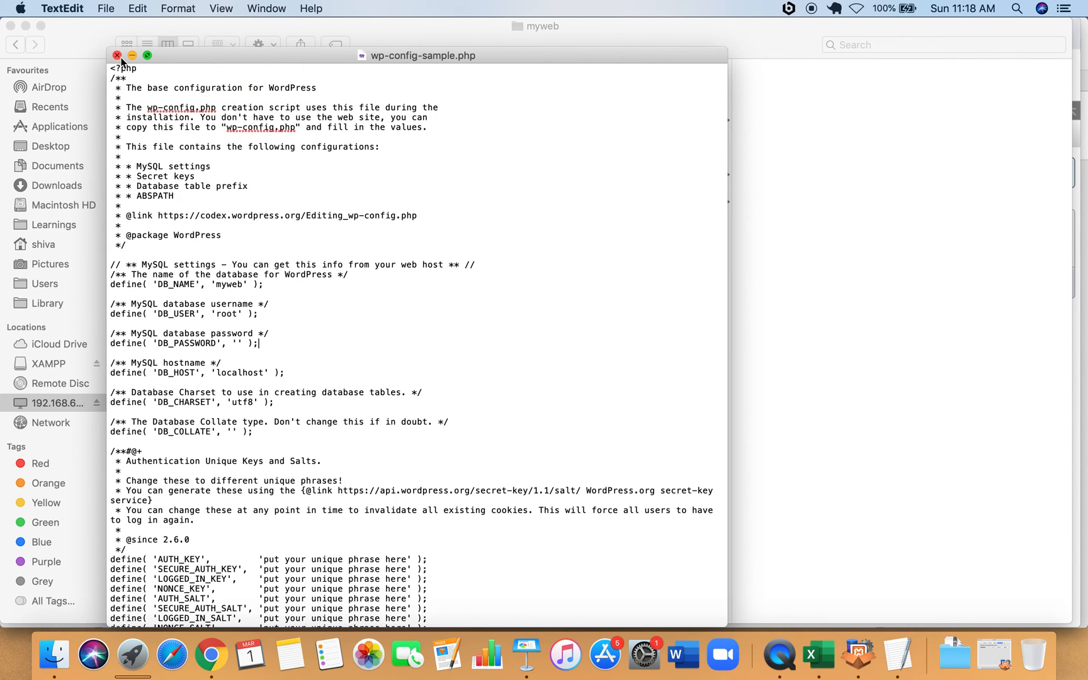
{"action": "left_click", "coordinate": [117, 55]}
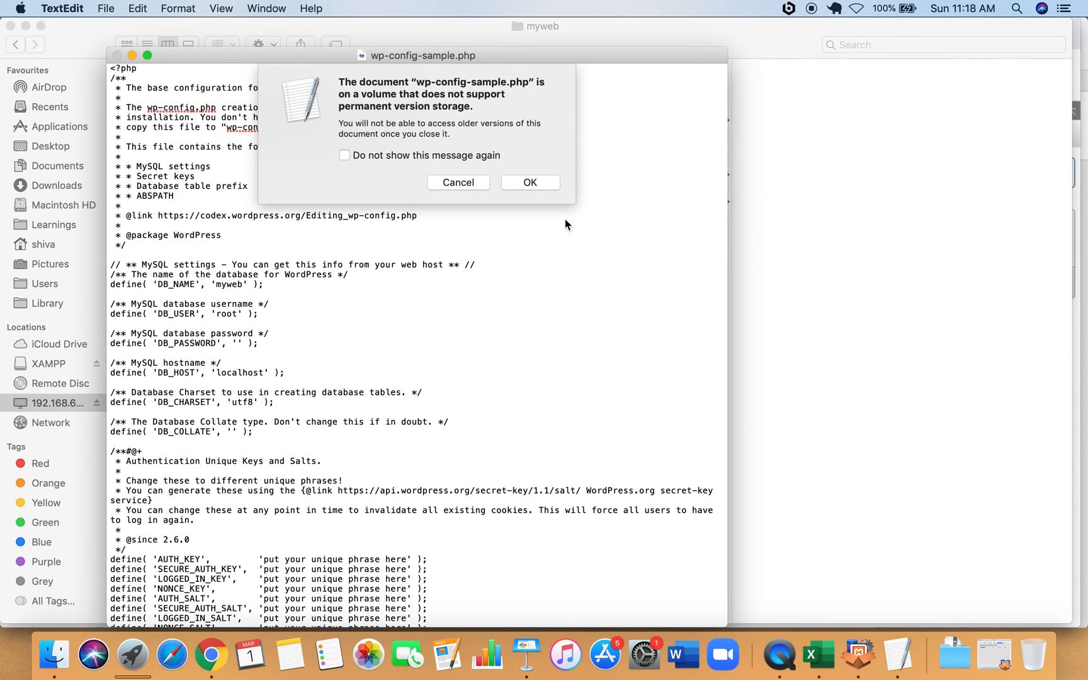
{"action": "left_click", "coordinate": [544, 180]}
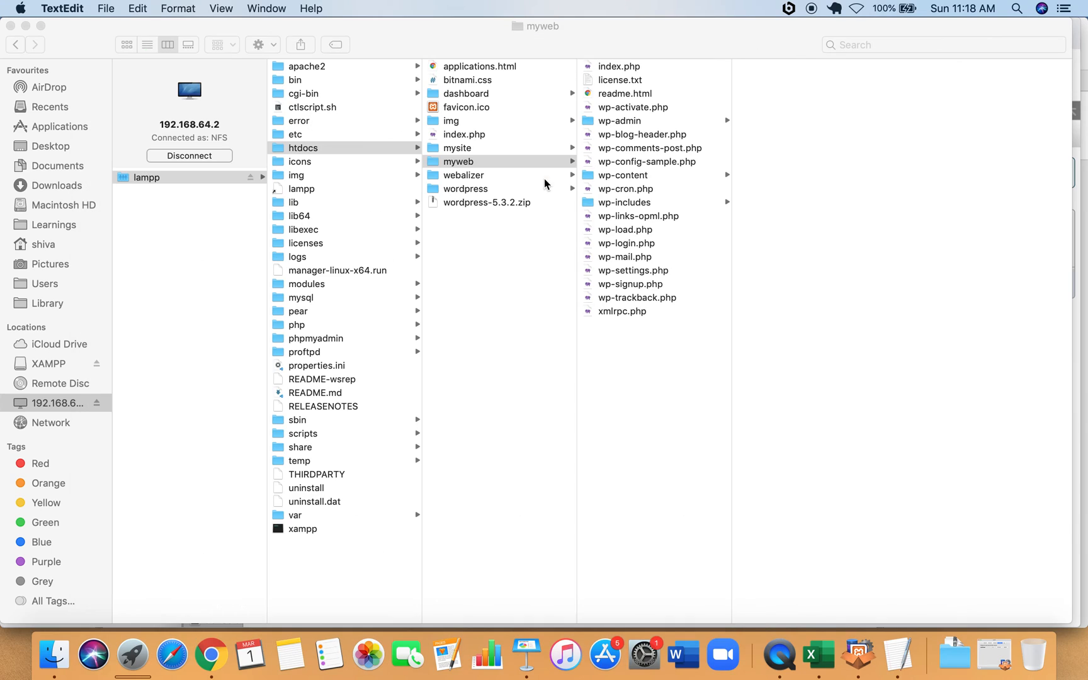
Duplicate wp-config-sample.php, rename the copy to wp-config.php, then bring up XAMPP.
{"action": "left_click", "coordinate": [676, 161]}
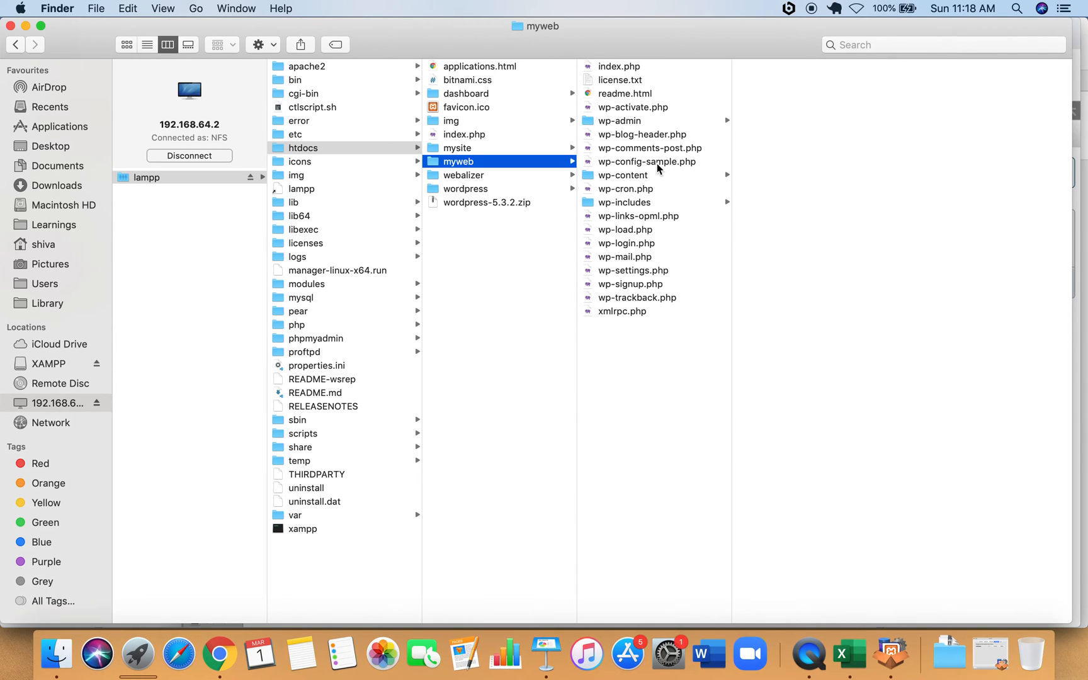
{"action": "left_click", "coordinate": [627, 161]}
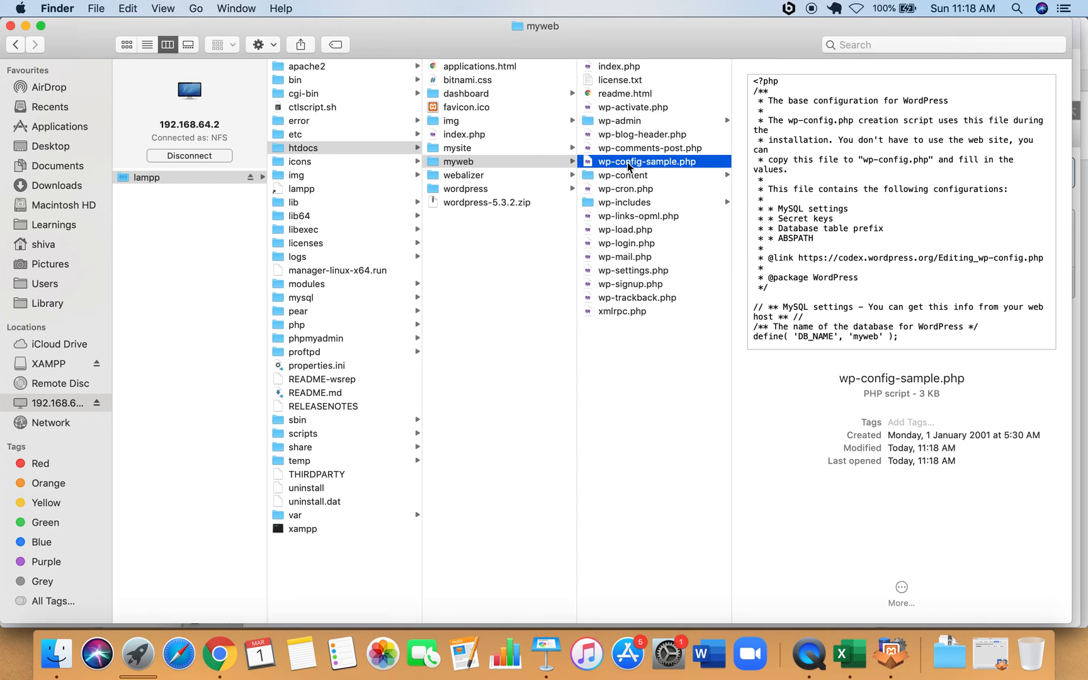
{"action": "key", "text": "super+d"}
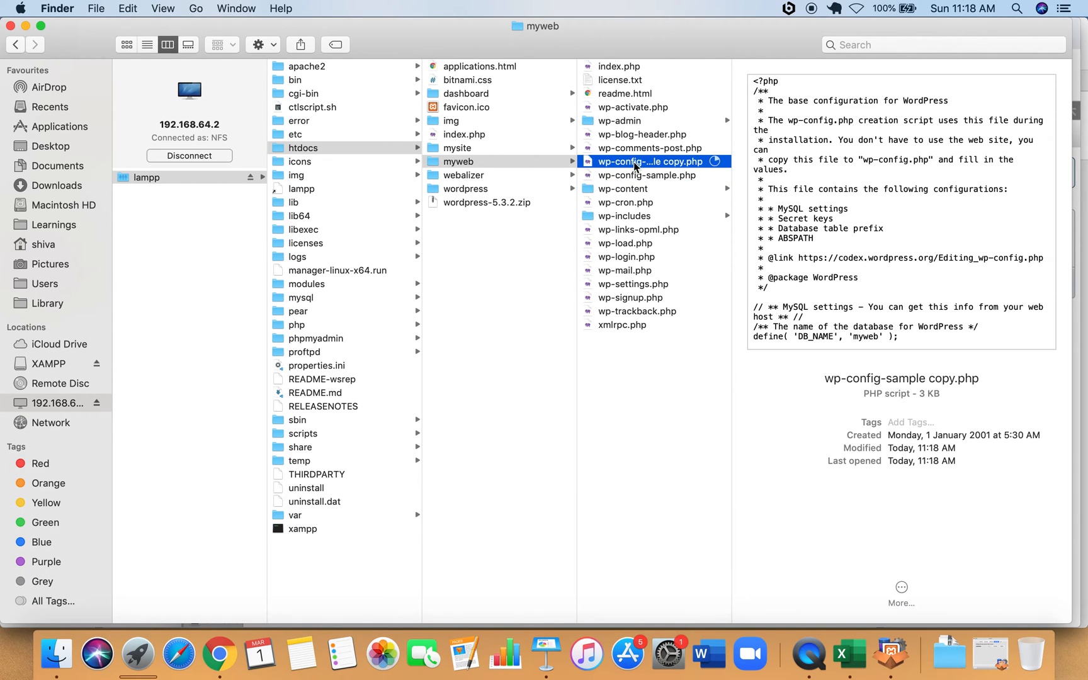
{"action": "right_click", "coordinate": [641, 165]}
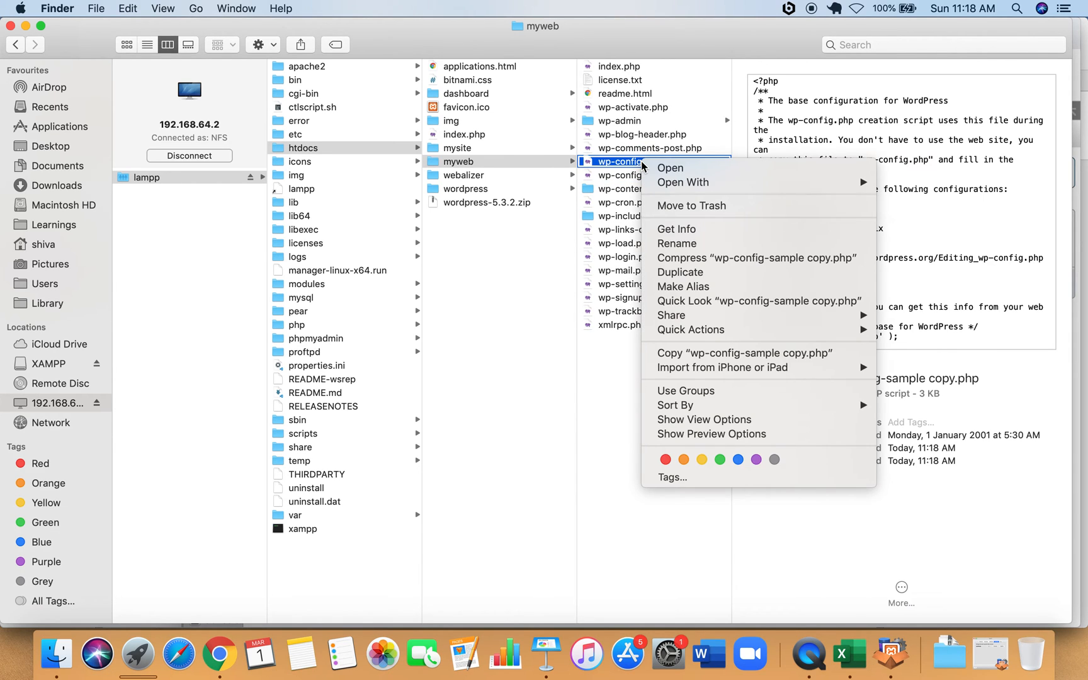
{"action": "left_click", "coordinate": [677, 243]}
{"action": "left_click", "coordinate": [699, 163]}
{"action": "key", "text": "BackSpace"}
{"action": "key", "text": "BackSpace"}
{"action": "key", "text": "BackSpace"}
{"action": "key", "text": "BackSpace"}
{"action": "key", "text": "BackSpace"}
{"action": "key", "text": "BackSpace"}
{"action": "key", "text": "BackSpace"}
{"action": "key", "text": "BackSpace"}
{"action": "key", "text": "BackSpace"}
{"action": "key", "text": "BackSpace"}
{"action": "key", "text": "BackSpace"}
{"action": "key", "text": "BackSpace"}
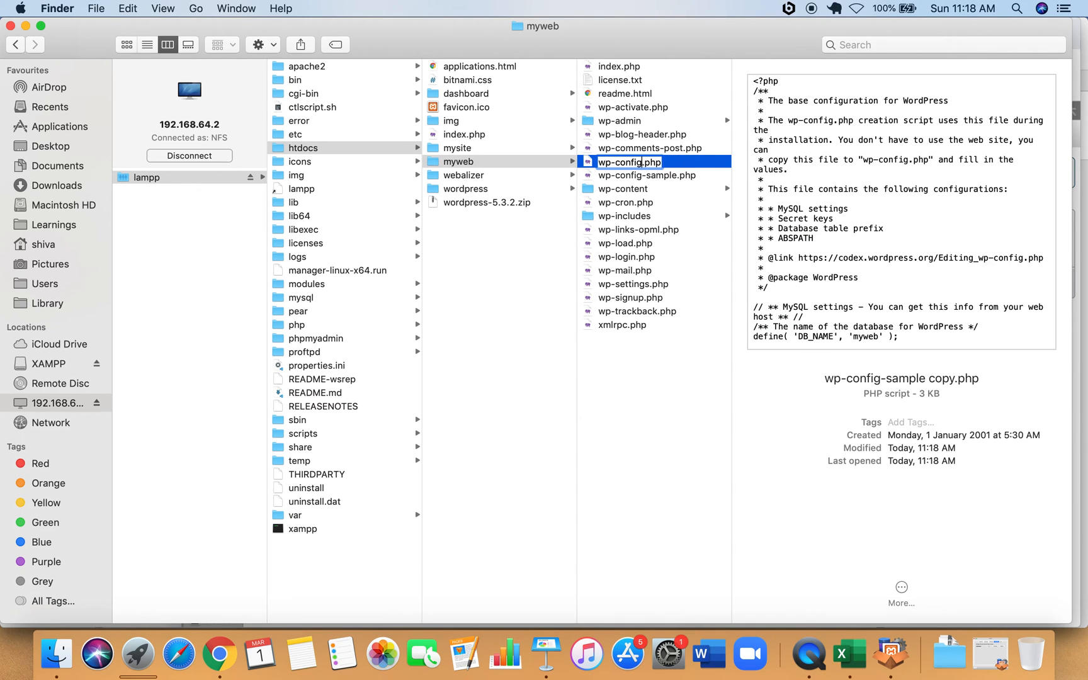
{"action": "key", "text": "Return"}
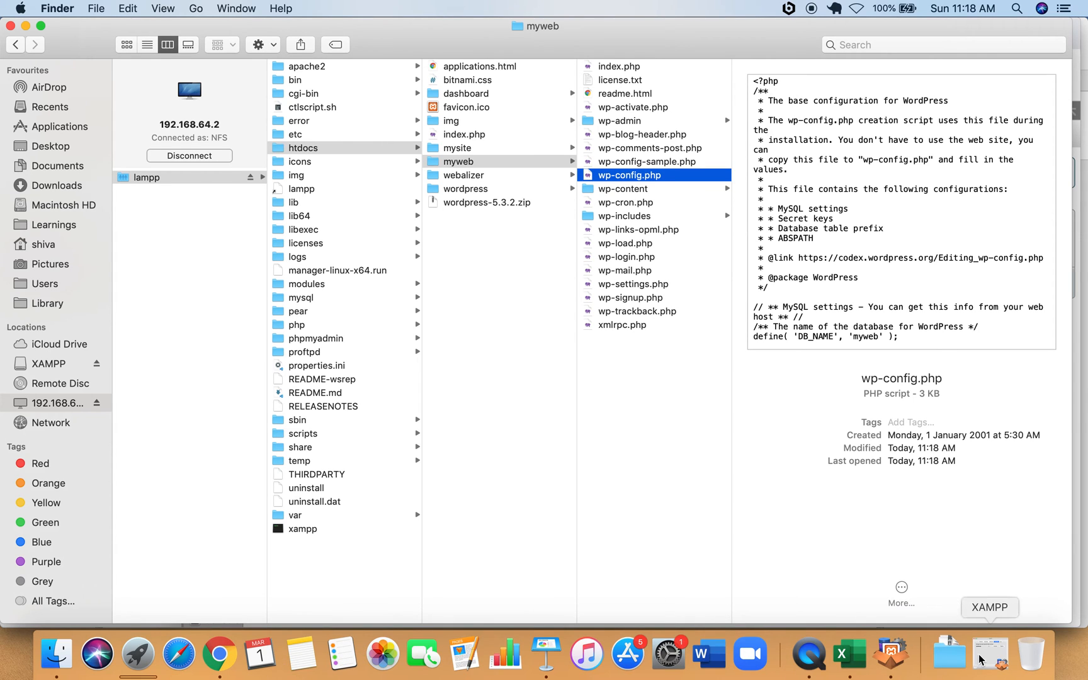
{"action": "left_click", "coordinate": [890, 653]}
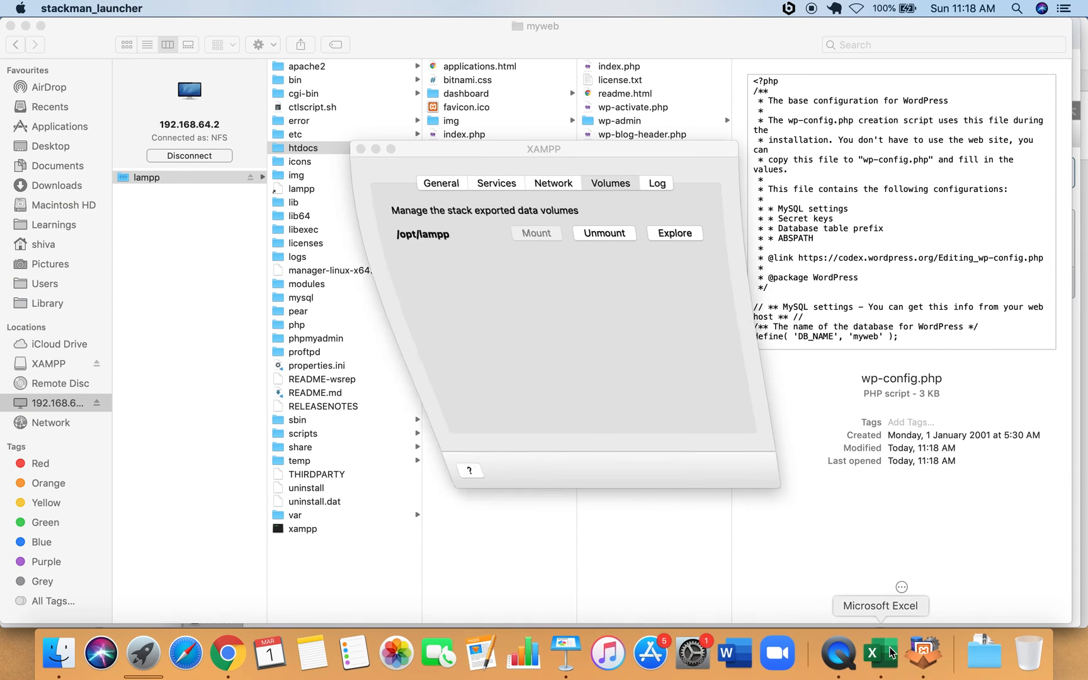
Highlight the first setup steps in the list on Keynote slide 3.
{"action": "left_click", "coordinate": [567, 650]}
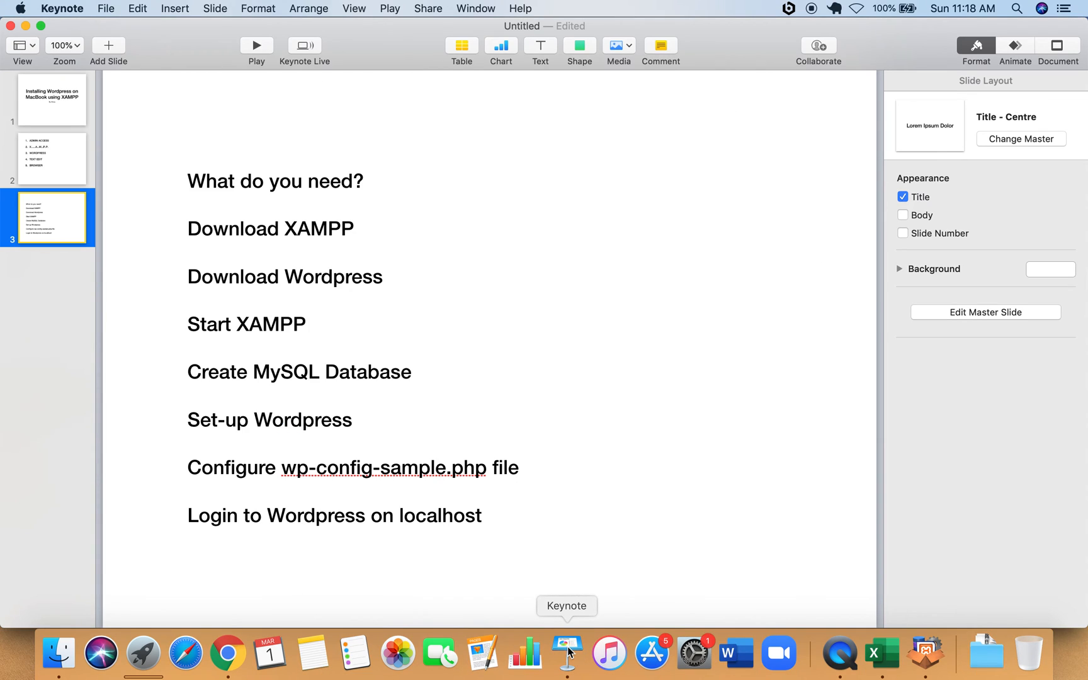
{"action": "left_click", "coordinate": [199, 181]}
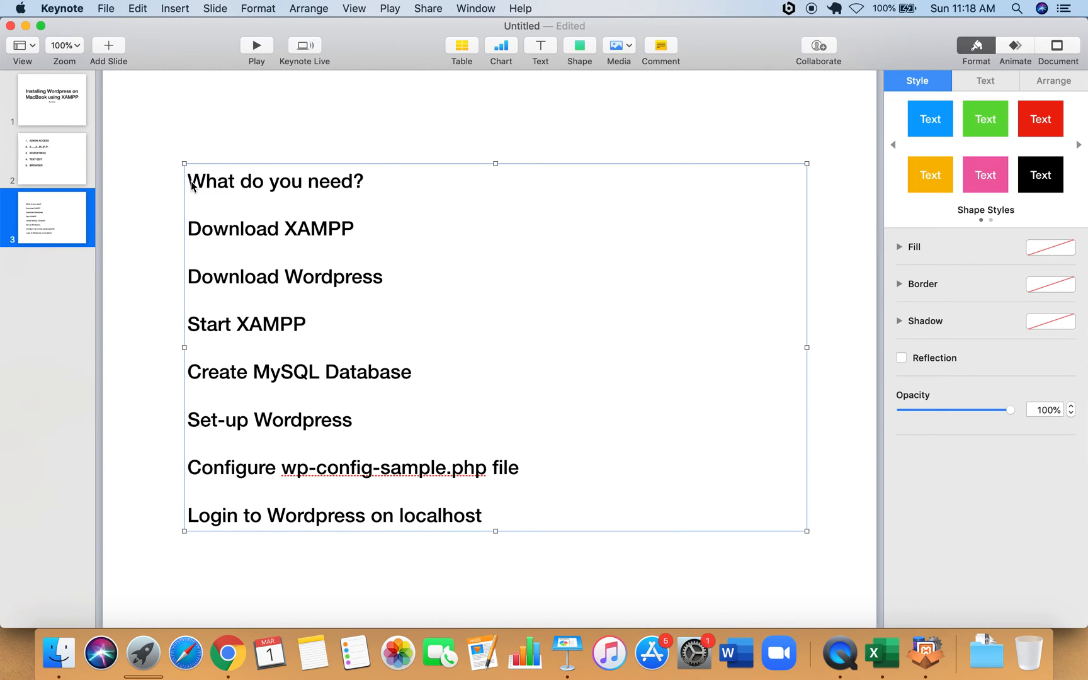
{"action": "left_click", "coordinate": [190, 183]}
{"action": "left_click_drag", "start_coordinate": [190, 183], "coordinate": [405, 256]}
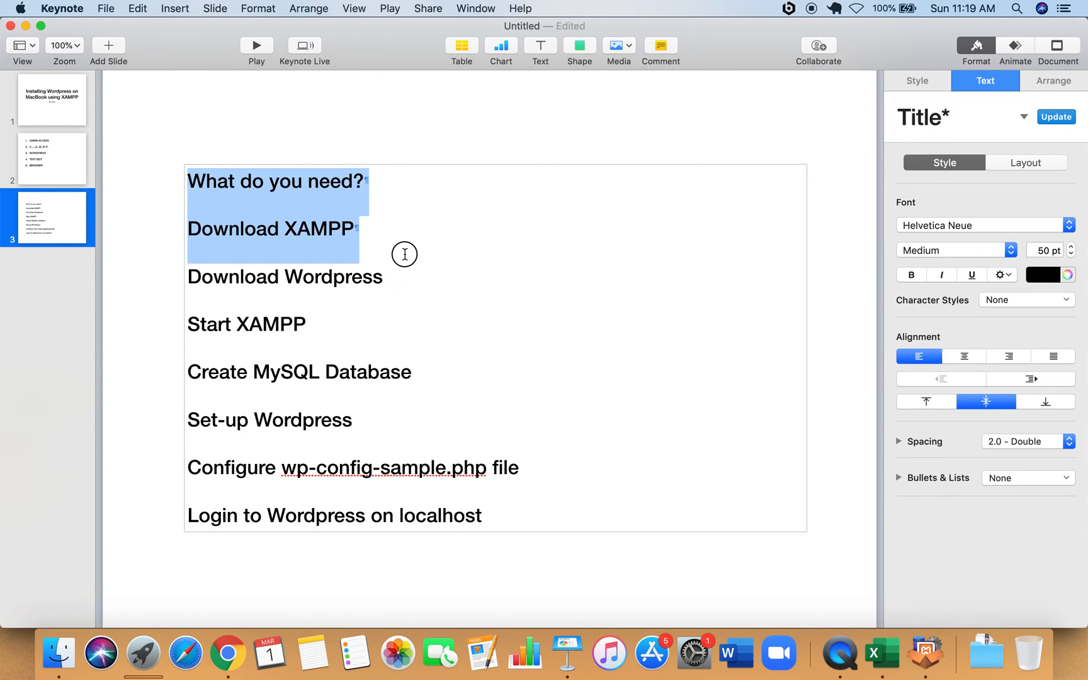
{"action": "left_click_drag", "start_coordinate": [405, 257], "coordinate": [452, 374]}
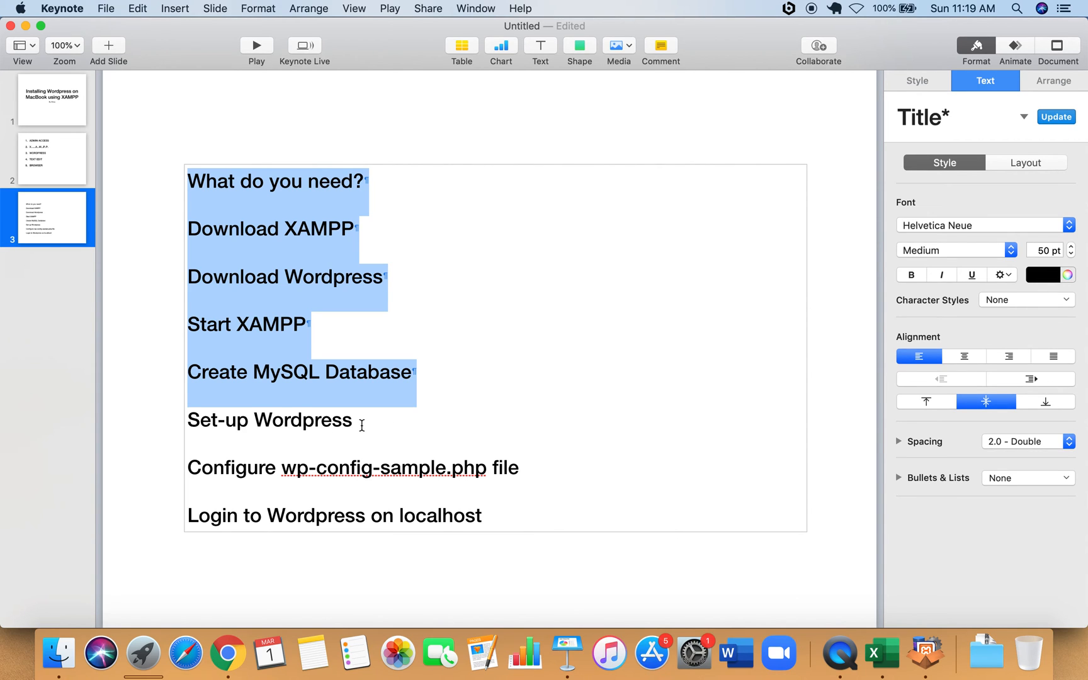
Highlight the Set-up Wordpress and Configure steps, then switch to Chrome.
{"action": "left_click", "coordinate": [362, 425]}
{"action": "left_click_drag", "start_coordinate": [362, 425], "coordinate": [305, 393]}
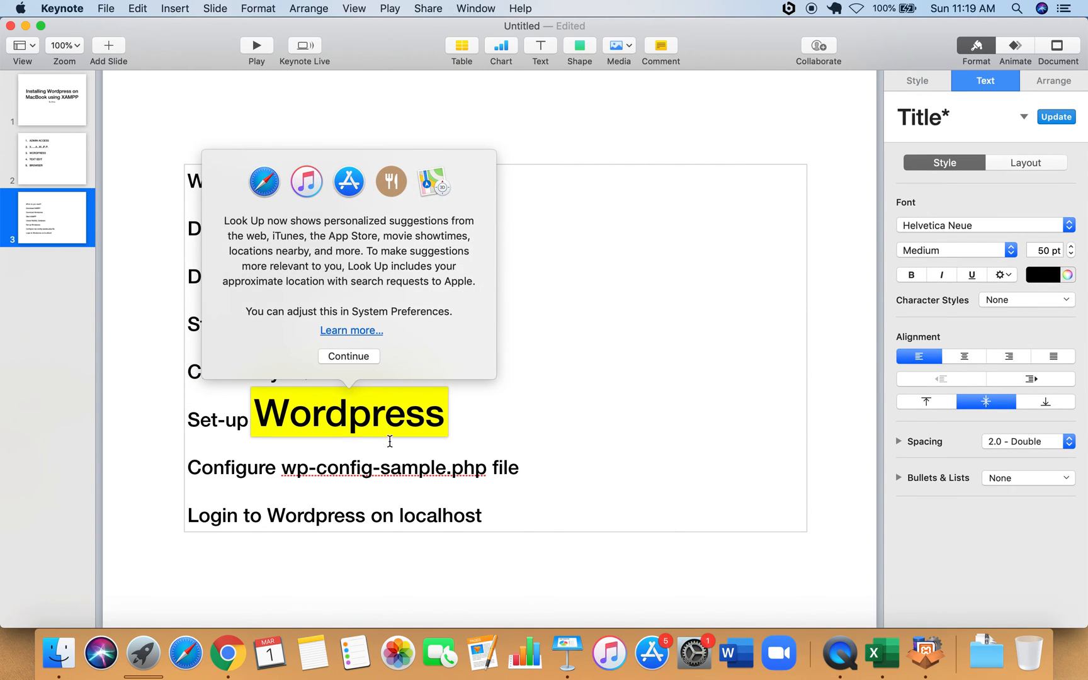
{"action": "left_click", "coordinate": [497, 490]}
{"action": "left_click", "coordinate": [529, 469]}
{"action": "left_click_drag", "start_coordinate": [530, 469], "coordinate": [280, 403]}
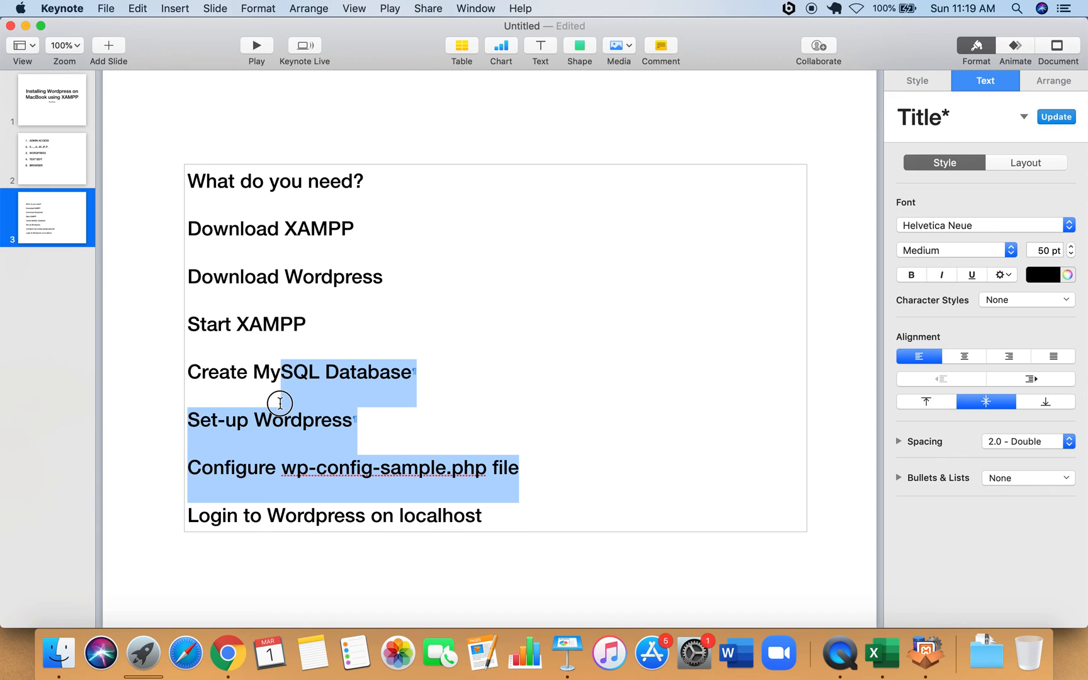
{"action": "left_click", "coordinate": [236, 650]}
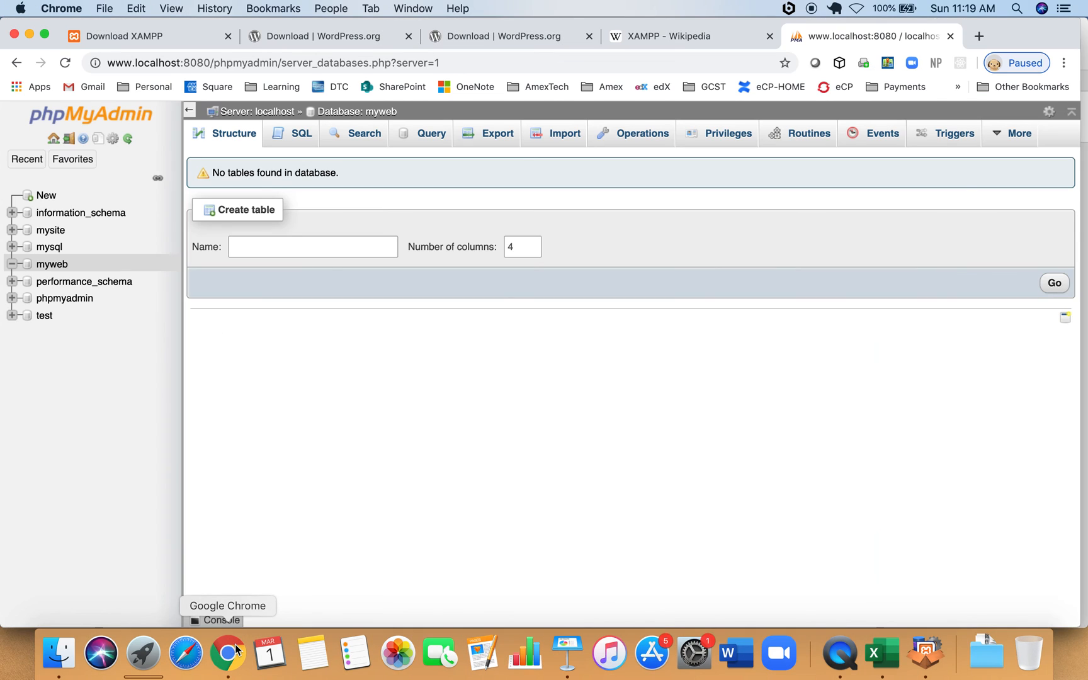
Load localhost:8080/myweb in a new tab to open the WordPress installer.
{"action": "left_click", "coordinate": [977, 40]}
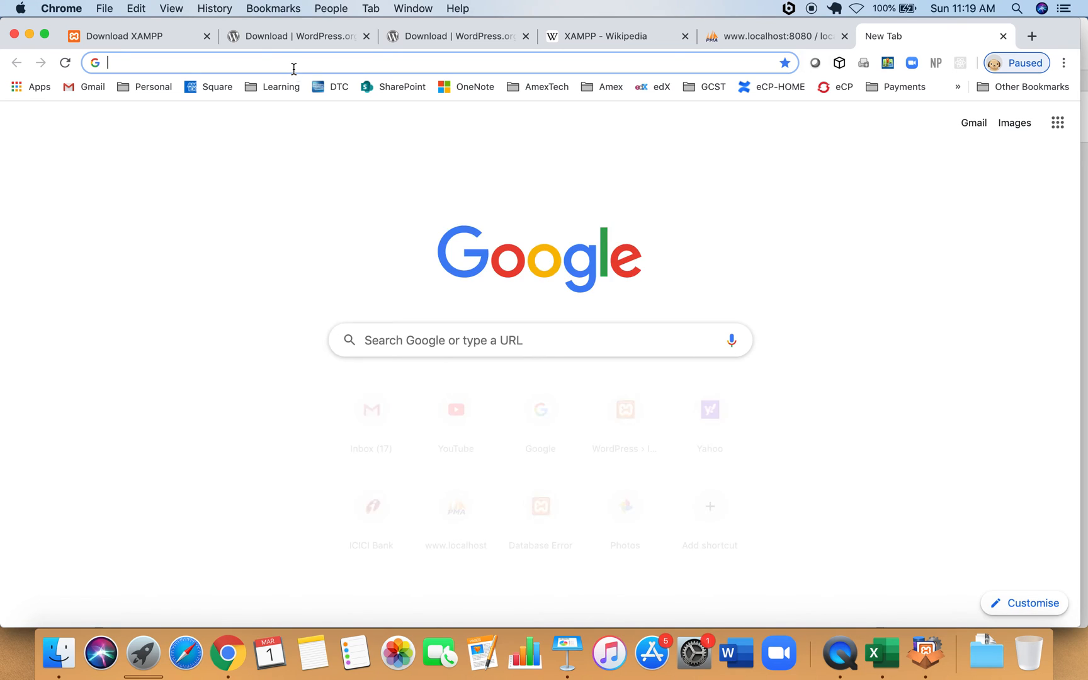
{"action": "type", "text": "local"}
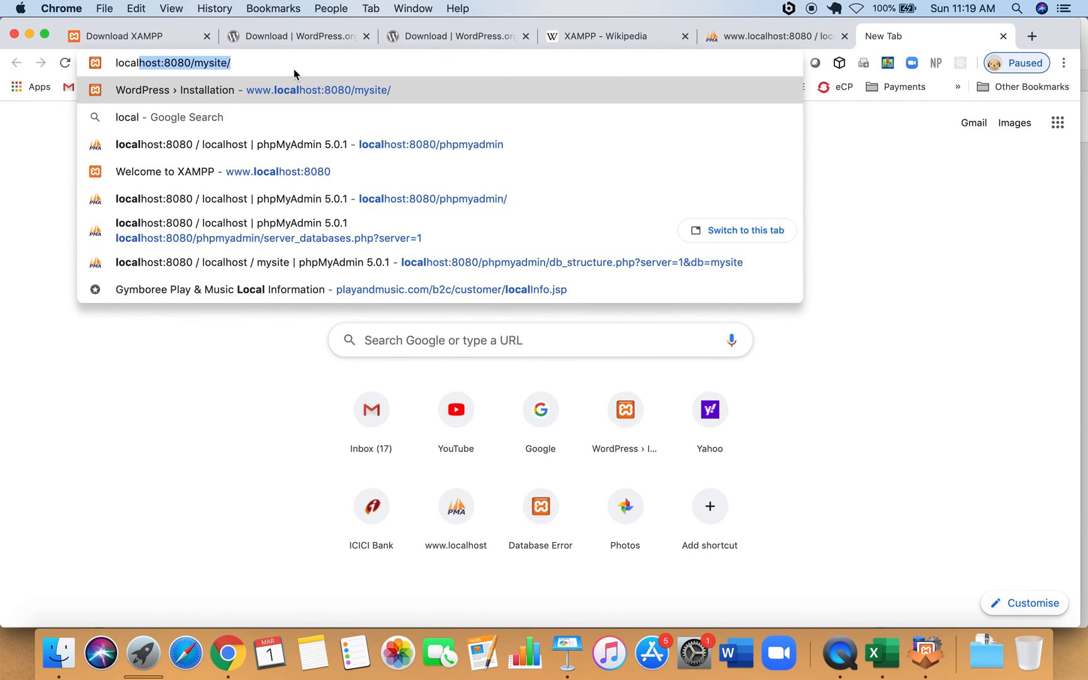
{"action": "key", "text": "Right"}
{"action": "key", "text": "BackSpace"}
{"action": "key", "text": "BackSpace"}
{"action": "key", "text": "BackSpace"}
{"action": "key", "text": "BackSpace"}
{"action": "key", "text": "BackSpace"}
{"action": "key", "text": "BackSpace"}
{"action": "key", "text": "BackSpace"}
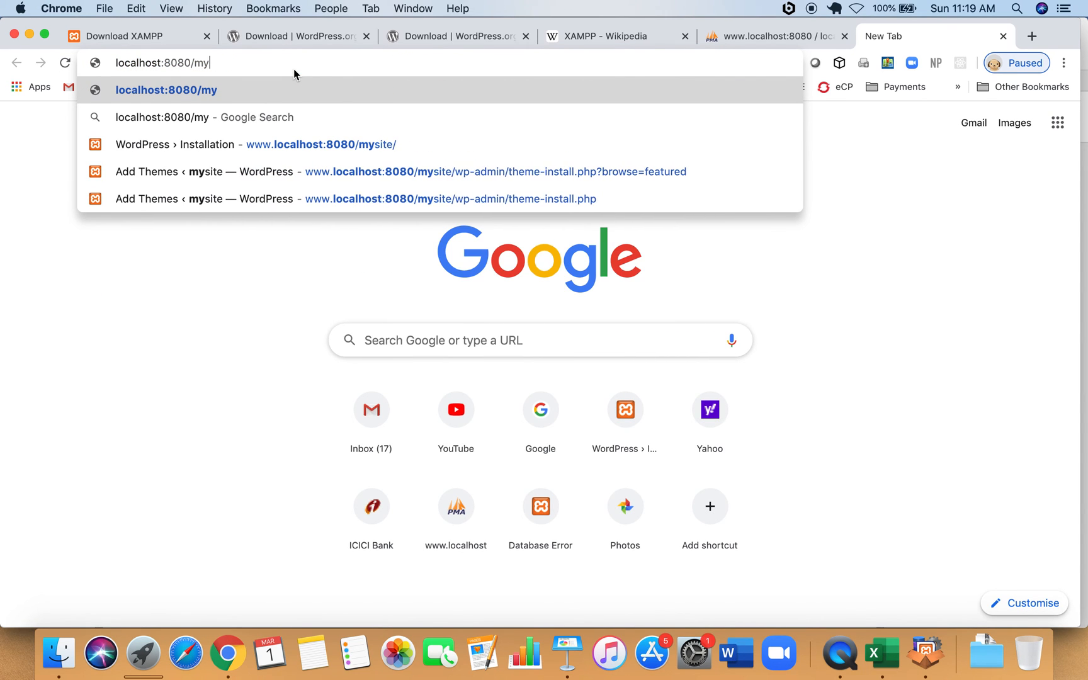
{"action": "type", "text": "myweb"}
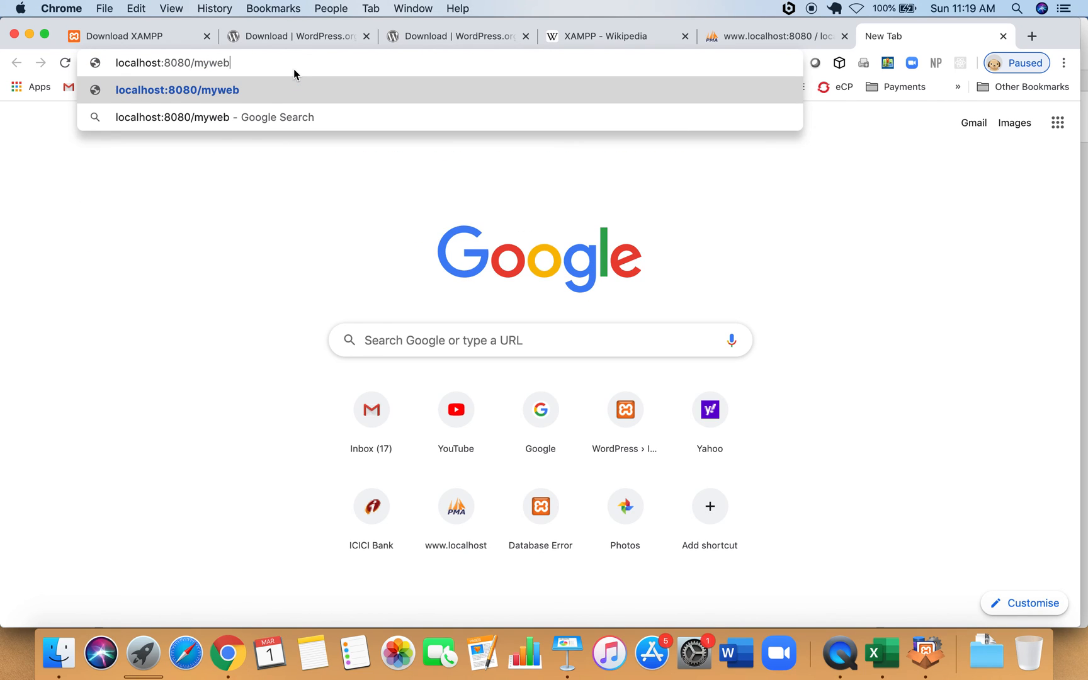
{"action": "key", "text": "Return"}
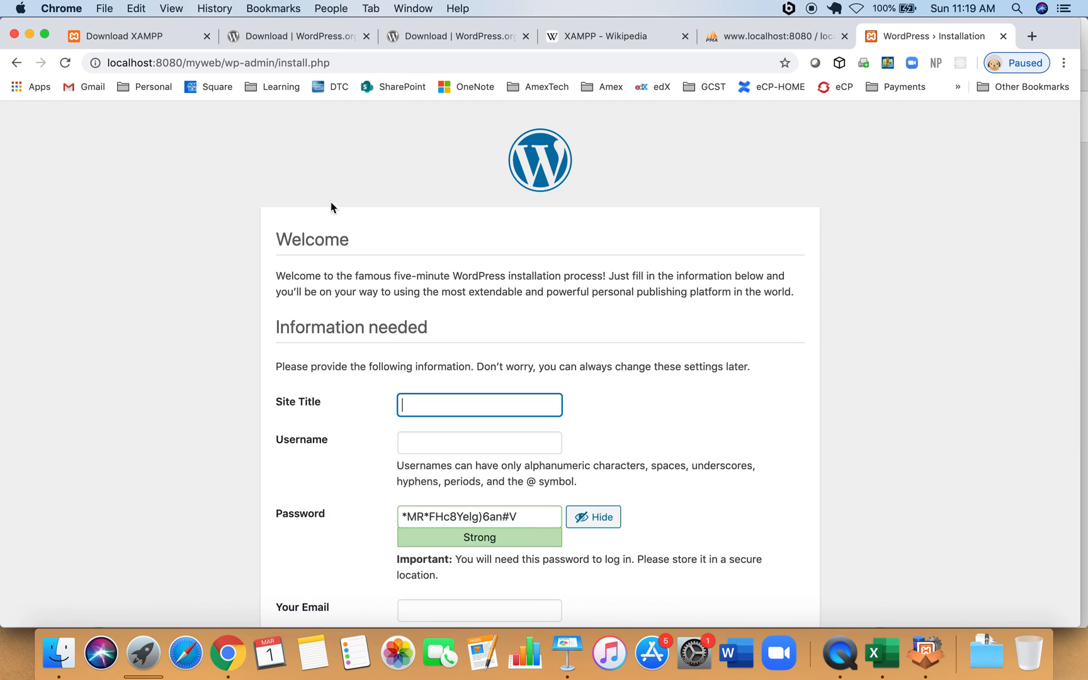
{"action": "scroll", "coordinate": [817, 218], "scroll_direction": "down", "scroll_amount": 3}
{"action": "scroll", "coordinate": [816, 215], "scroll_direction": "up", "scroll_amount": 1}
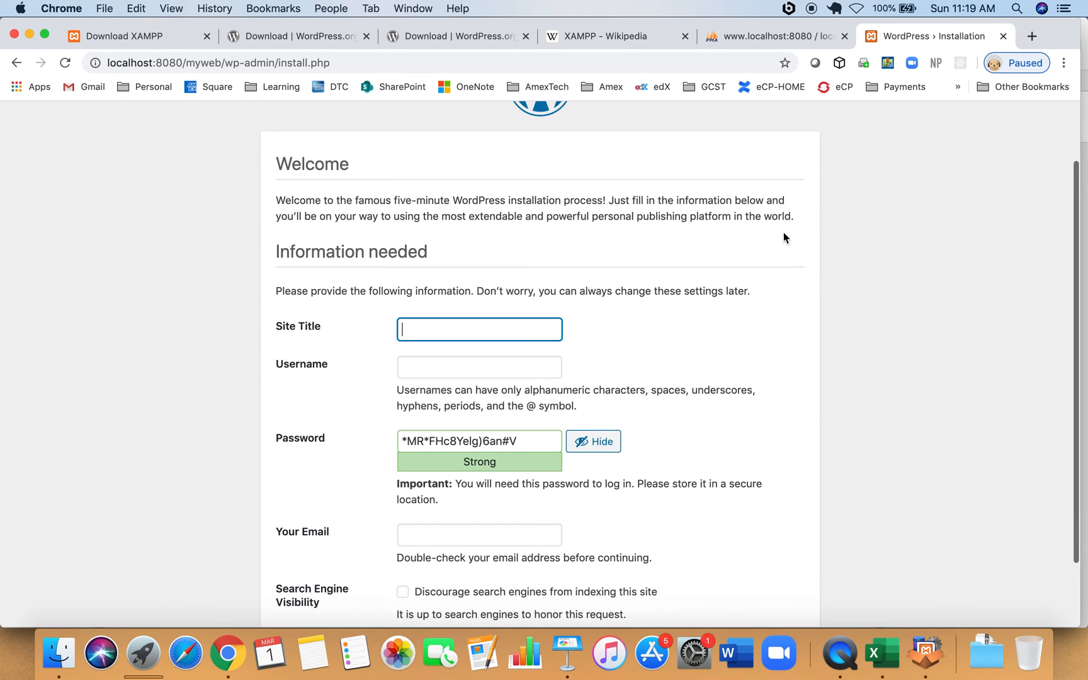
{"action": "scroll", "coordinate": [836, 354], "scroll_direction": "down", "scroll_amount": 3}
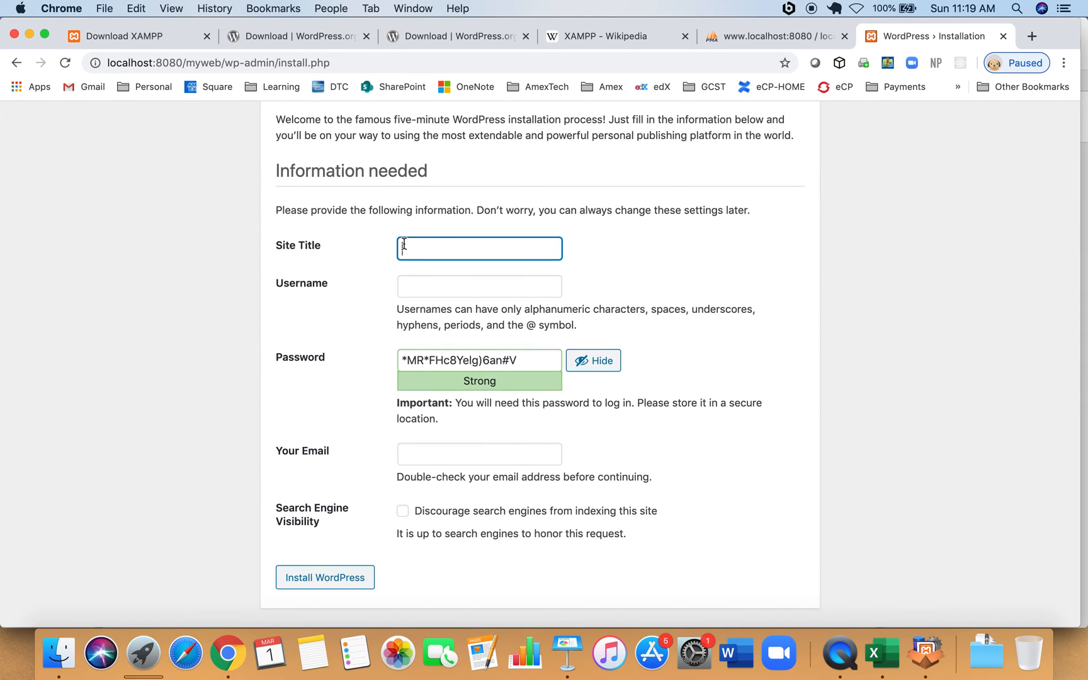
Enter site title myweb, username admin and a weak password, confirming its use.
{"action": "type", "text": "myweb"}
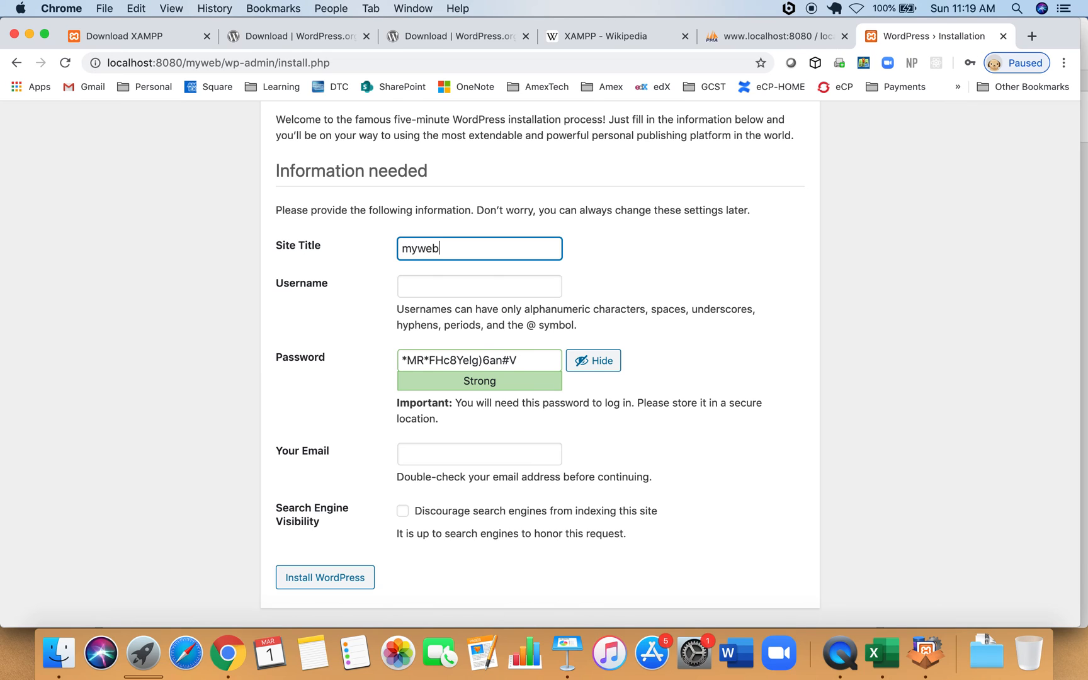
{"action": "left_click", "coordinate": [455, 282]}
{"action": "type", "text": "admin"}
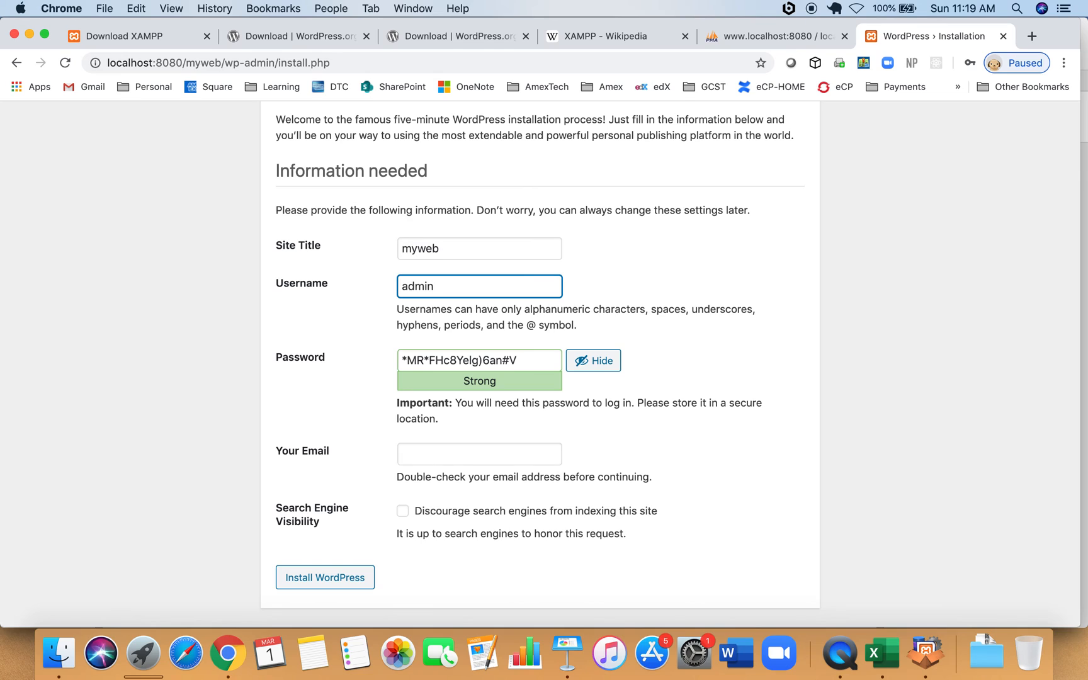
{"action": "key", "text": "Tab"}
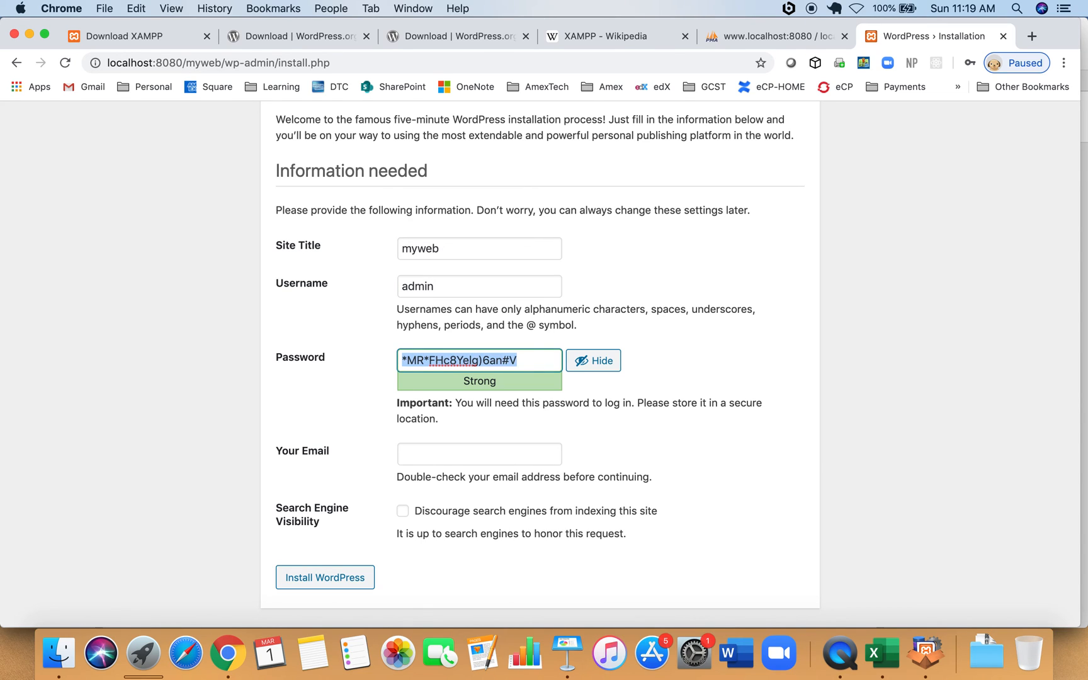
{"action": "type", "text": "admin"}
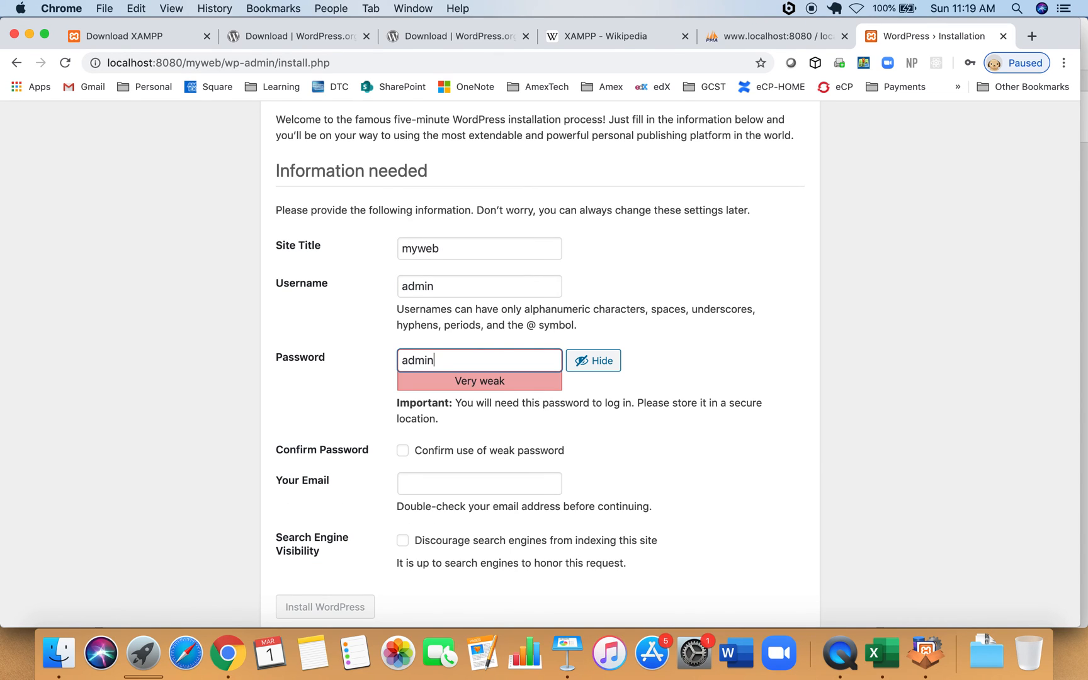
{"action": "key", "text": "Tab"}
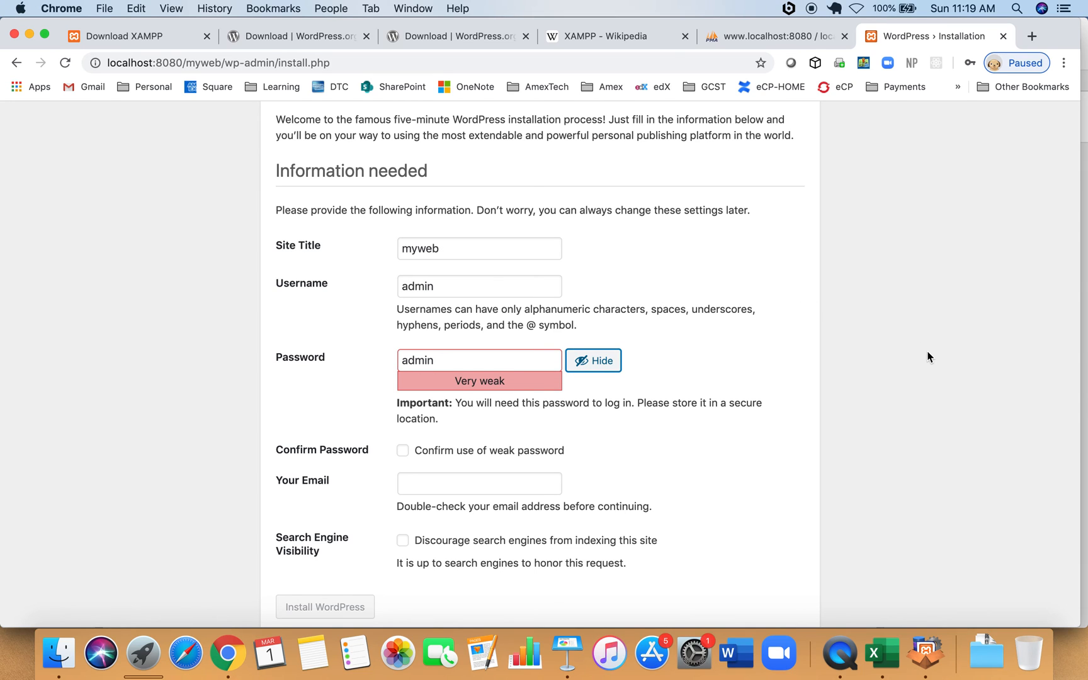
{"action": "scroll", "coordinate": [928, 357], "scroll_direction": "down", "scroll_amount": 1}
{"action": "left_click", "coordinate": [402, 422]}
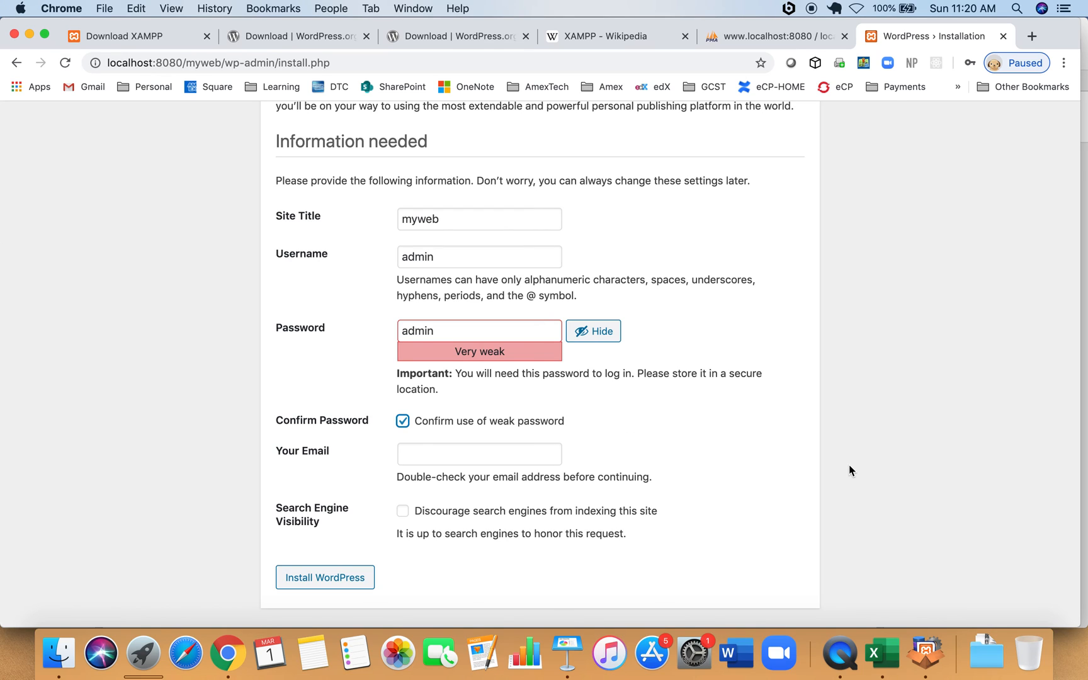
Fill in the admin e-mail address and tick Discourage search engines from indexing.
{"action": "left_click", "coordinate": [426, 452]}
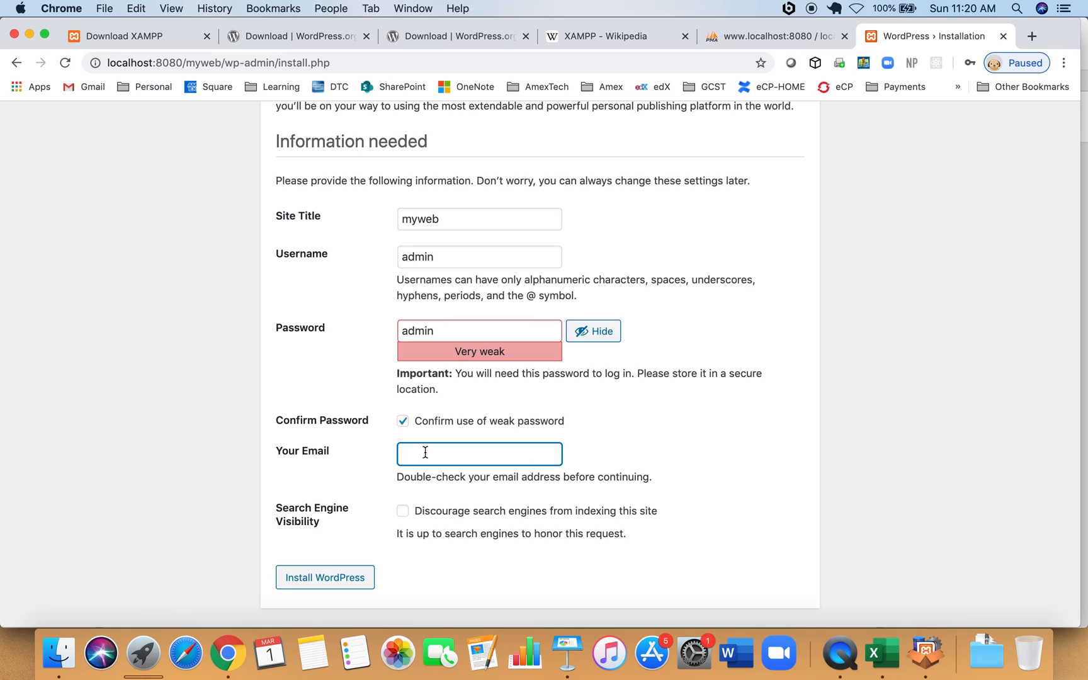
{"action": "type", "text": "t"}
{"action": "key", "text": "BackSpace"}
{"action": "key", "text": "BackSpace"}
{"action": "key", "text": "BackSpace"}
{"action": "type", "text": "adm"}
{"action": "key", "text": "BackSpace"}
{"action": "key", "text": "BackSpace"}
{"action": "key", "text": "BackSpace"}
{"action": "left_click", "coordinate": [510, 584]}
{"action": "left_click", "coordinate": [405, 511]}
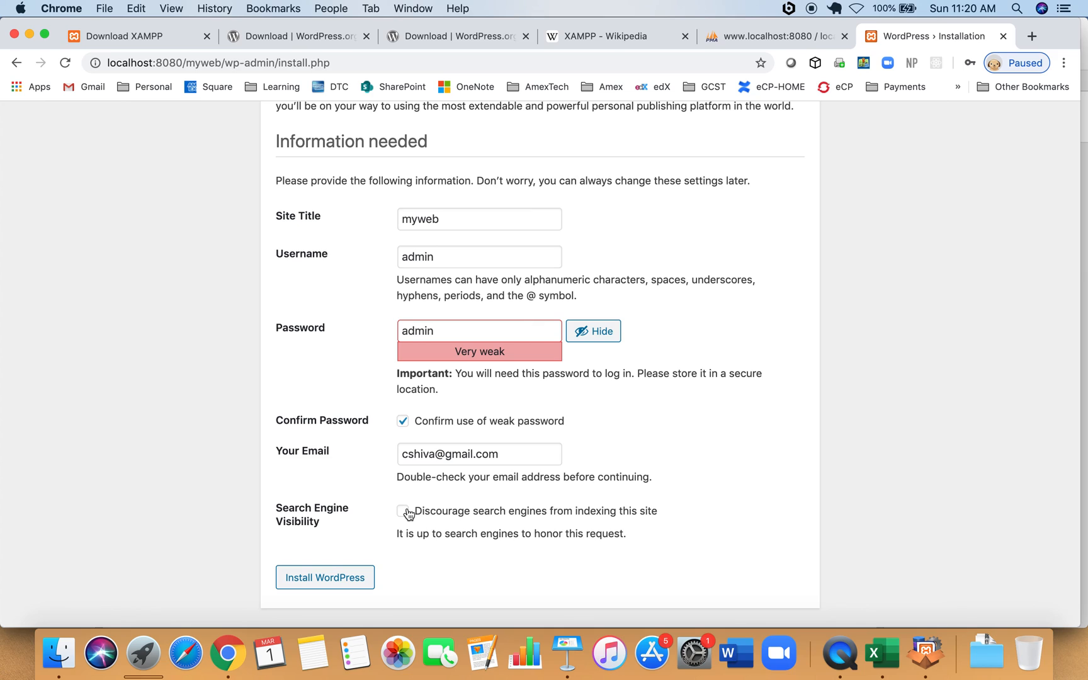
Install WordPress, dismiss the save-password offer and go to the login page.
{"action": "left_click", "coordinate": [338, 586]}
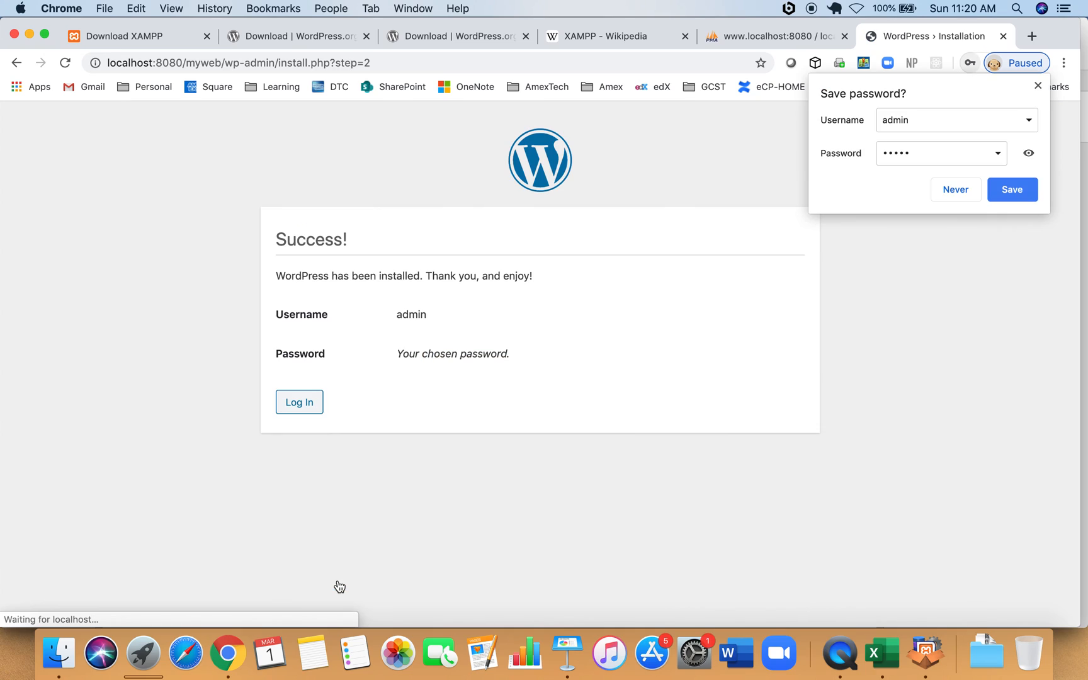
{"action": "left_click", "coordinate": [1039, 86]}
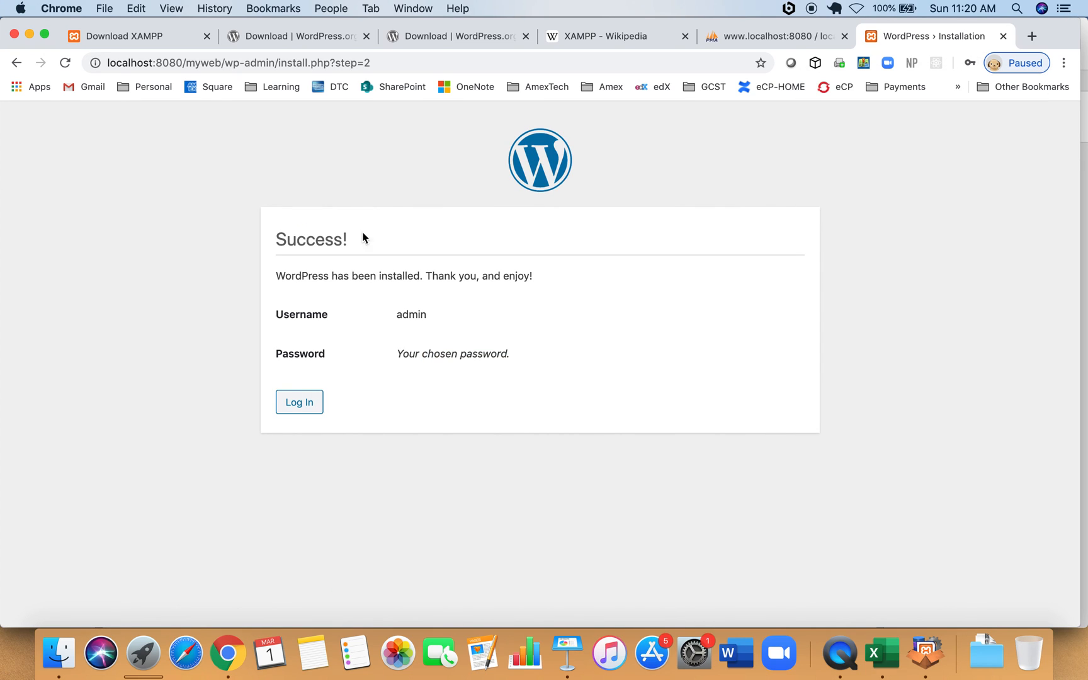
{"action": "left_click", "coordinate": [303, 406]}
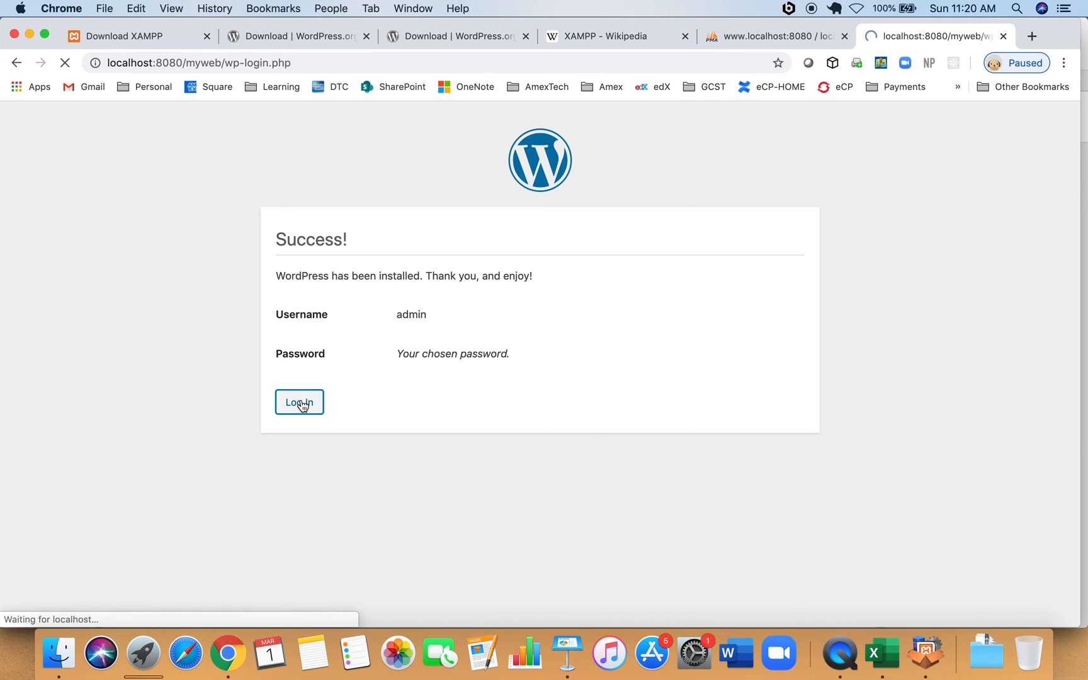
Log in as admin with the account password, then return to the Keynote steps slide.
{"action": "type", "text": "admin"}
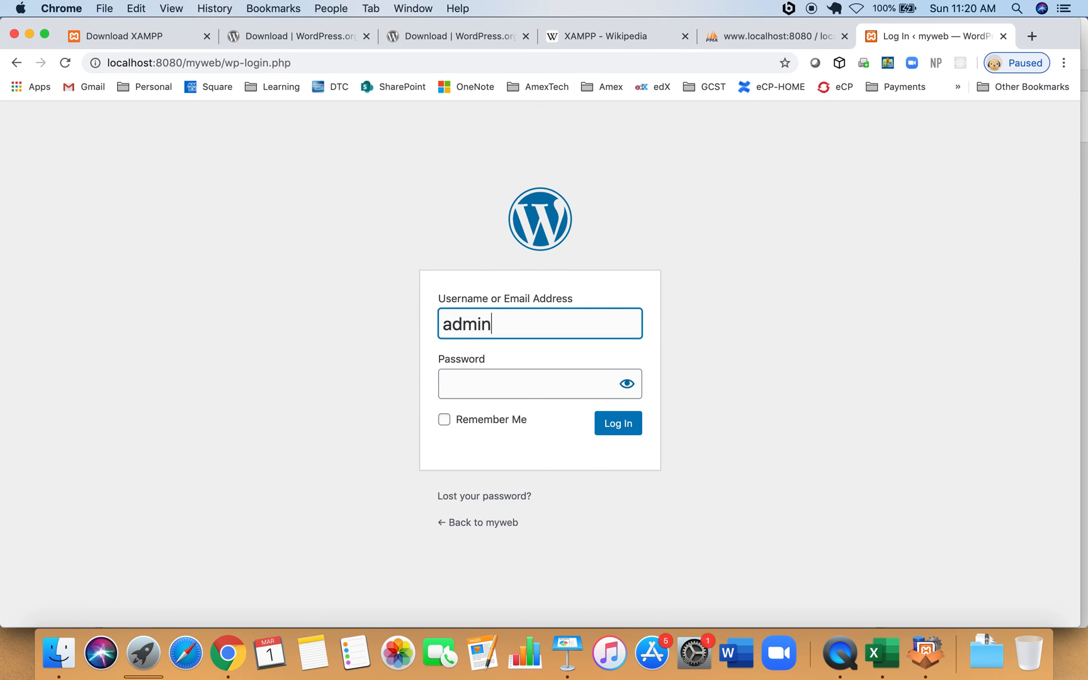
{"action": "key", "text": "Tab"}
{"action": "type", "text": "•••••"}
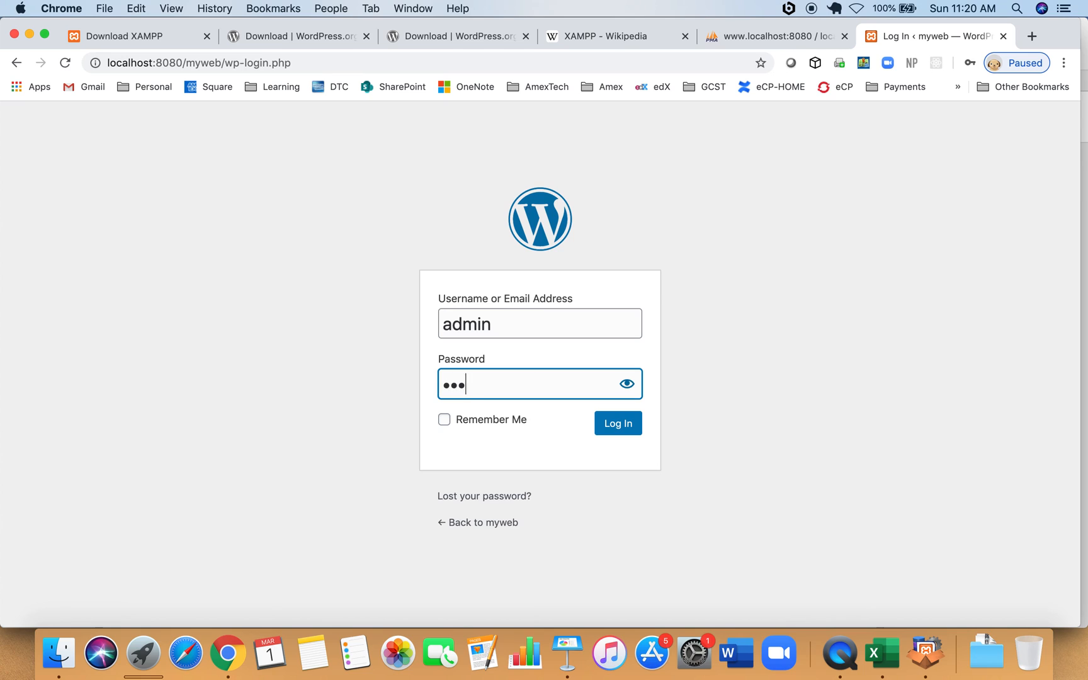
{"action": "left_click", "coordinate": [630, 426]}
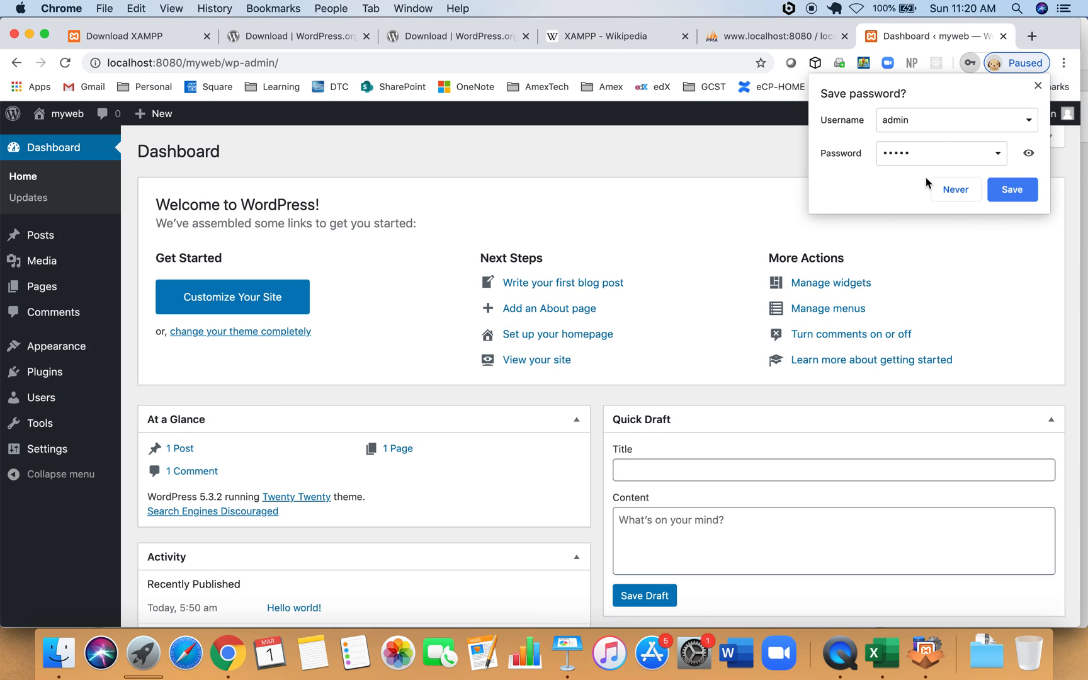
{"action": "left_click", "coordinate": [1038, 86]}
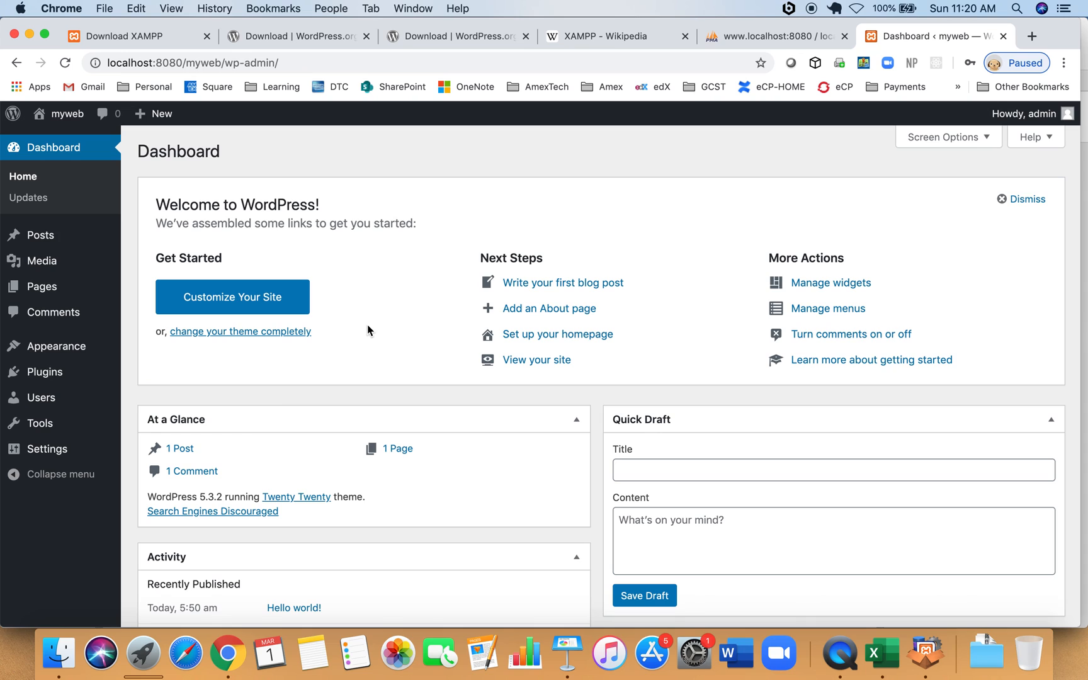
{"action": "left_click", "coordinate": [568, 651]}
{"action": "left_click", "coordinate": [558, 251]}
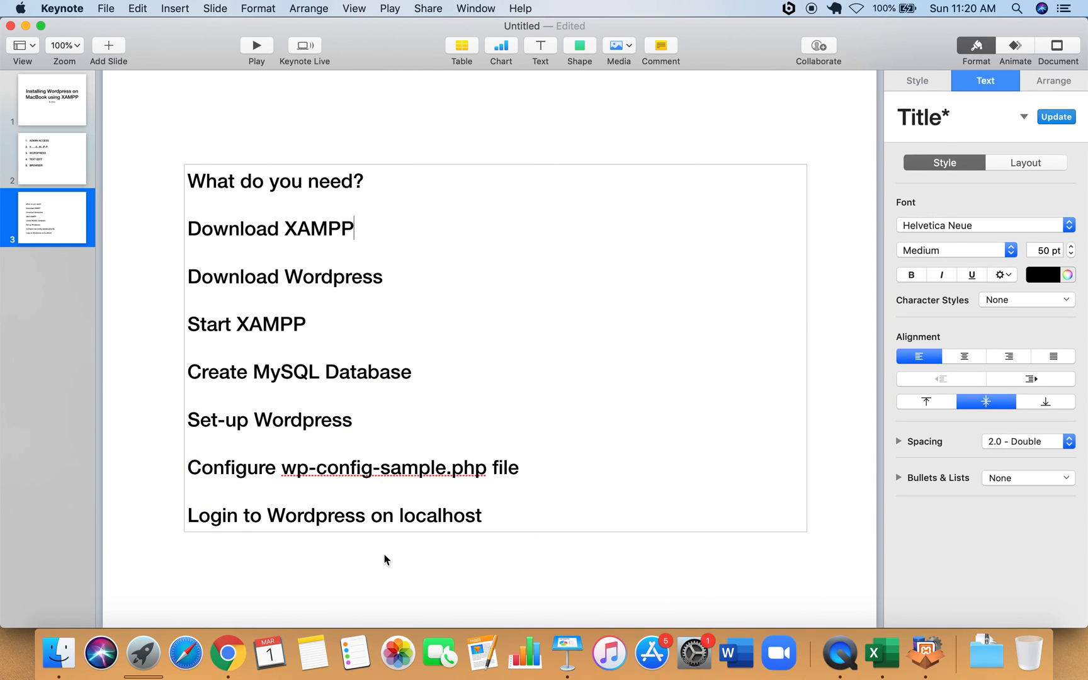